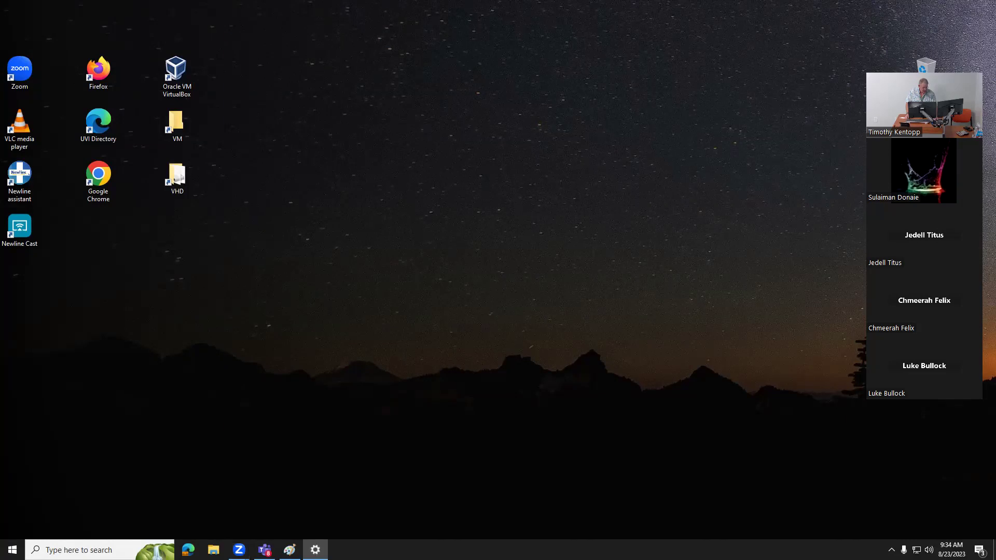
# Scroll the Display page down to Multiple displays and expand its dropdown of display options
pyautogui.scroll(-3, 497, 408)
pyautogui.scroll(-1, 496, 409)
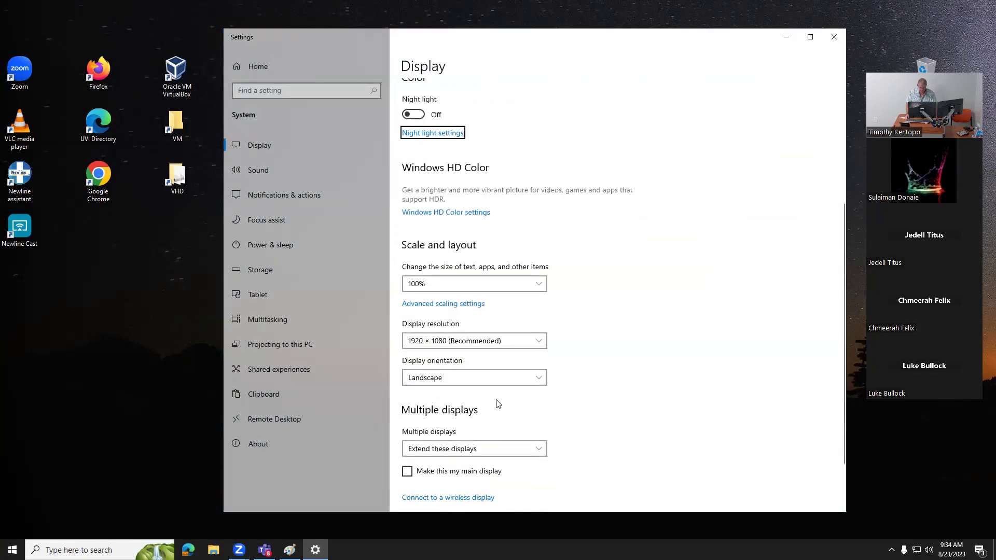
pyautogui.click(489, 447)
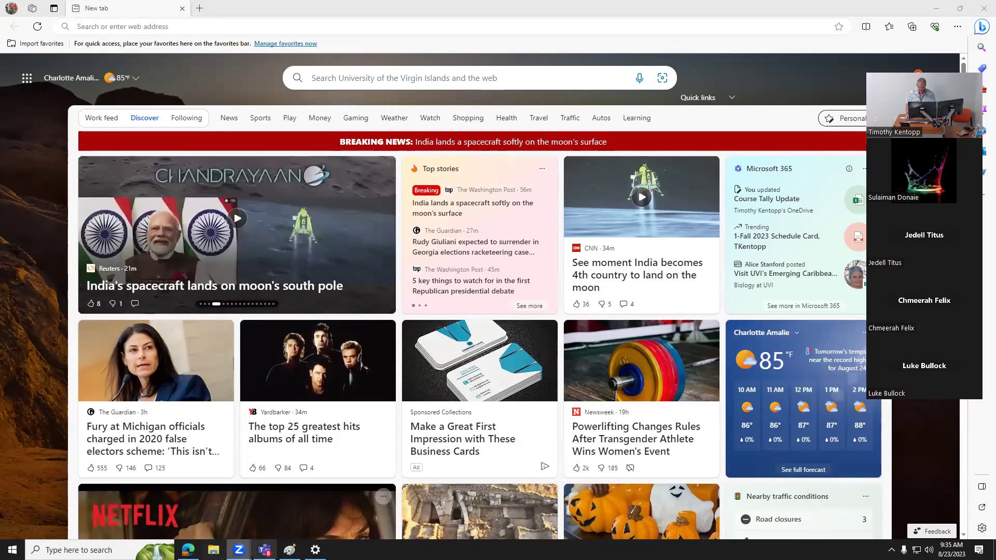
# Minimize Paint with the Participants panel, then the Edge and Settings windows
pyautogui.click(290, 550)
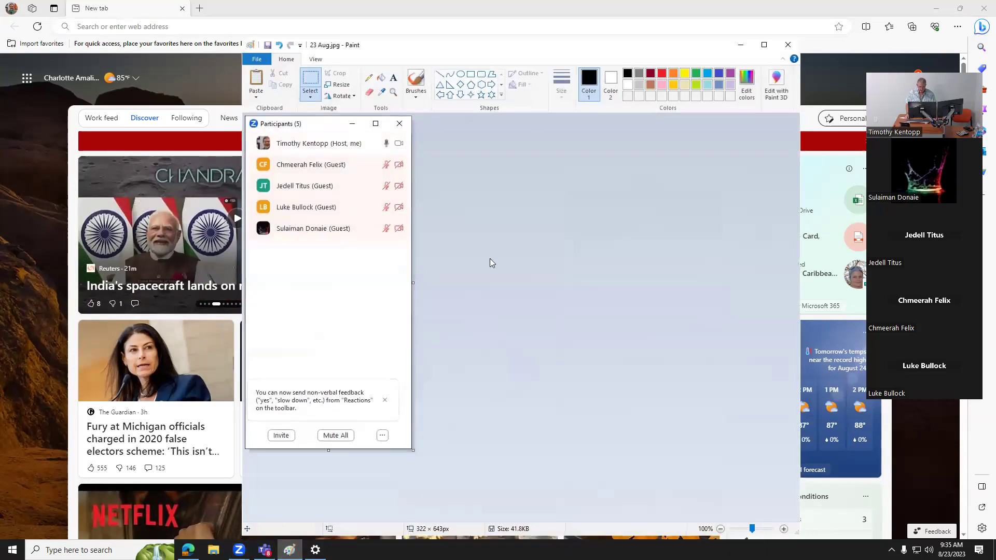
pyautogui.click(741, 44)
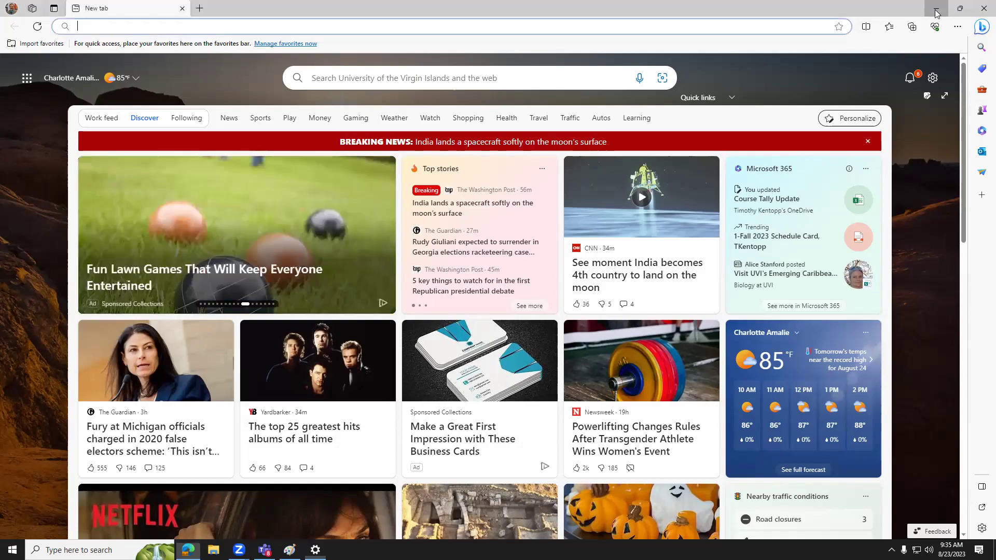
pyautogui.click(936, 8)
pyautogui.click(785, 37)
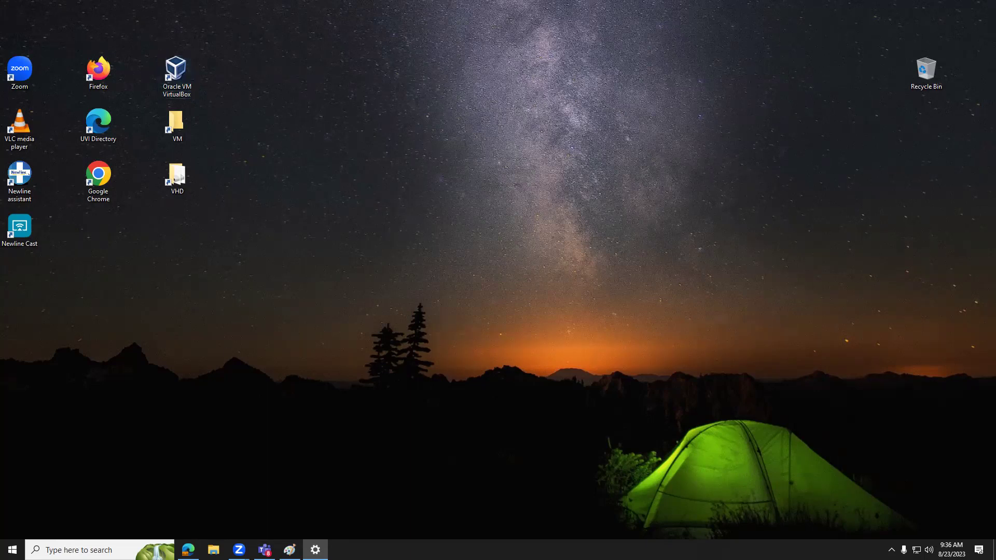
# Launch Google Chrome from its desktop shortcut
pyautogui.moveTo(188, 549)
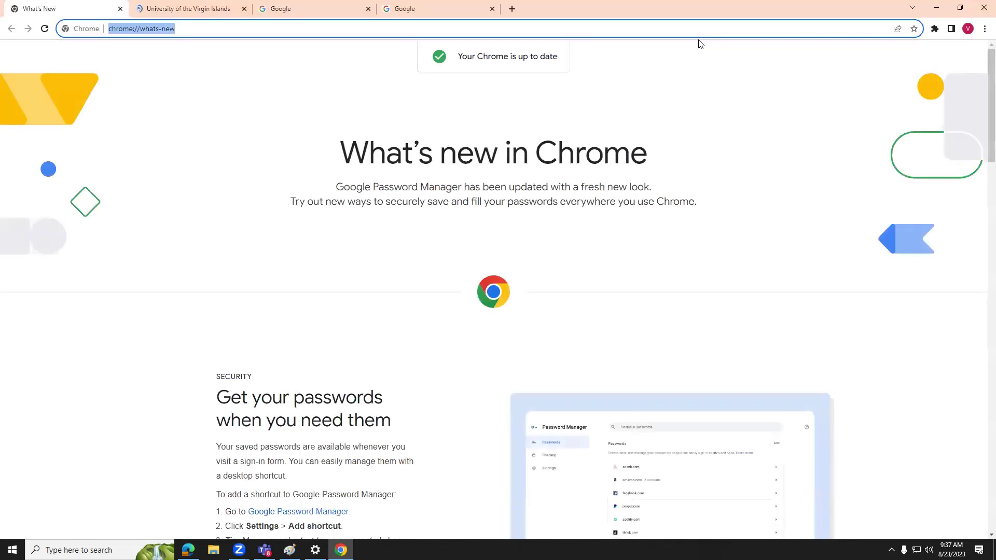
# Go to virtualbox.org and reach the VirtualBox 7.0 downloads, selecting the Windows hosts line
pyautogui.write('virtua')
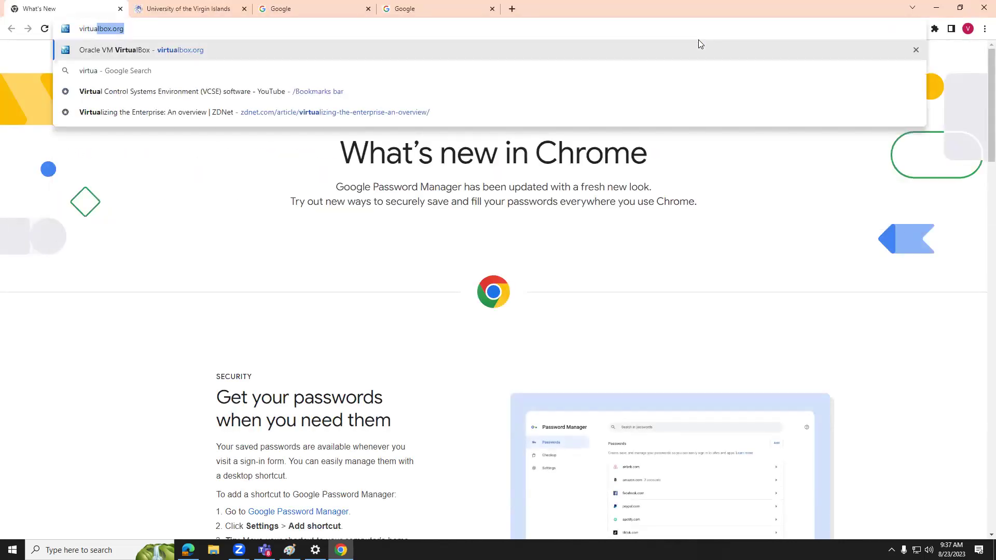
pyautogui.write('lbox.org')
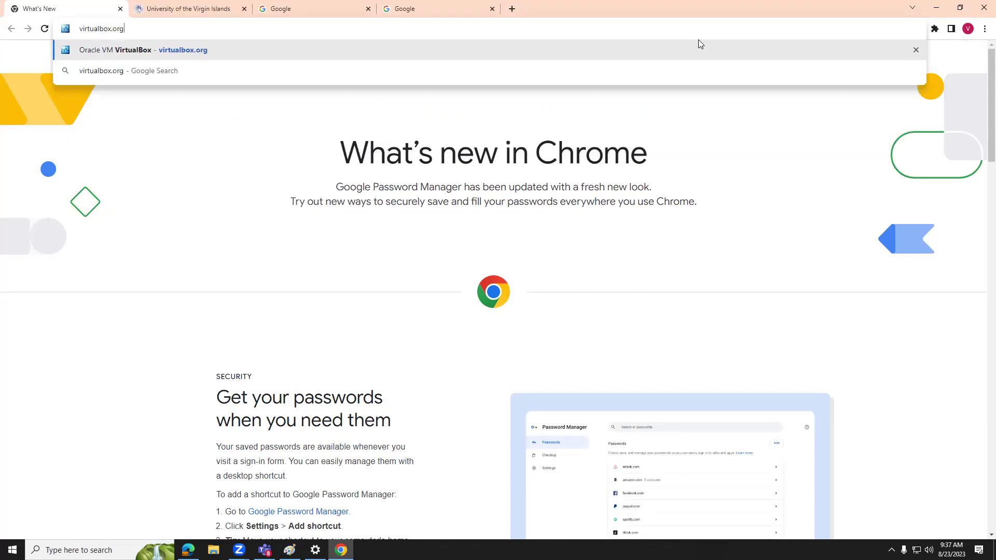
pyautogui.press('Return')
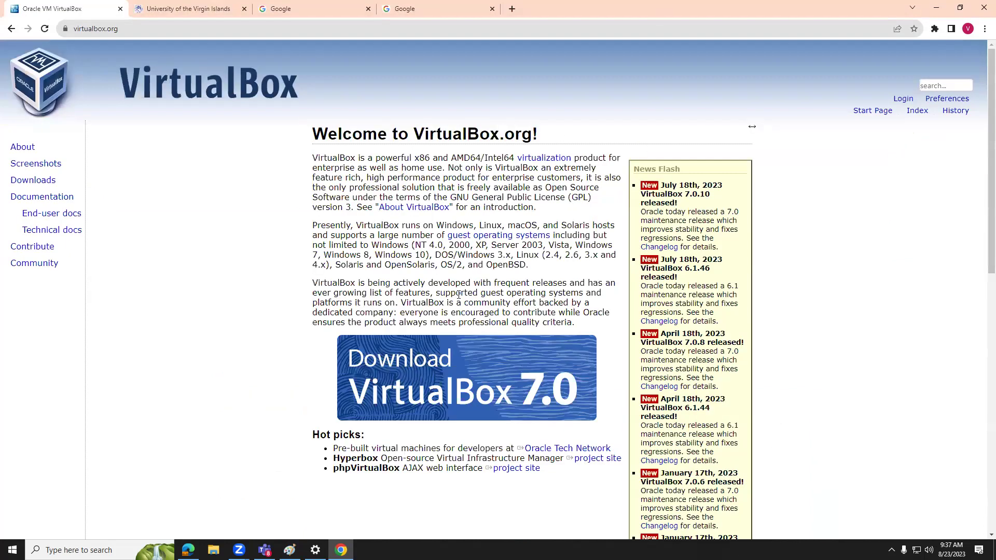
pyautogui.click(433, 395)
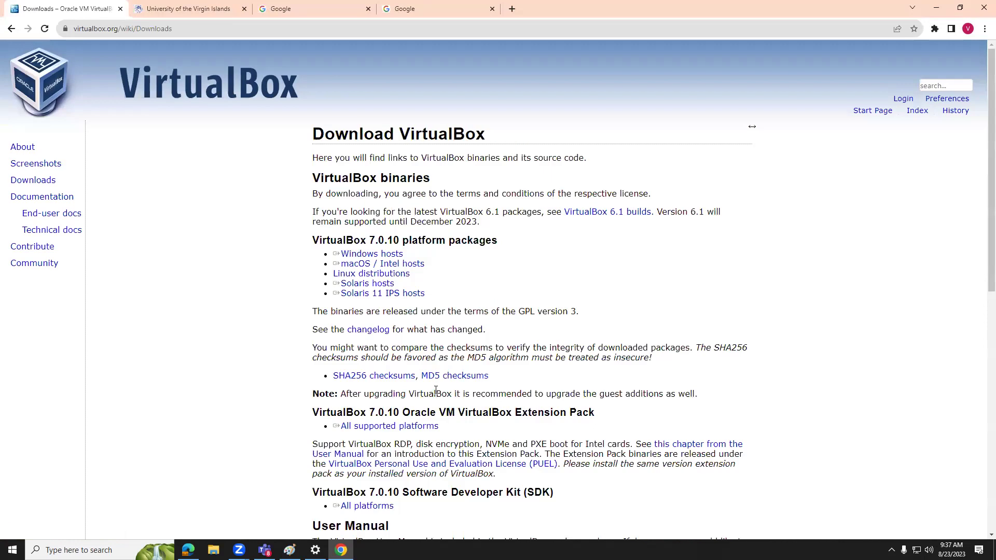
pyautogui.tripleClick(362, 256)
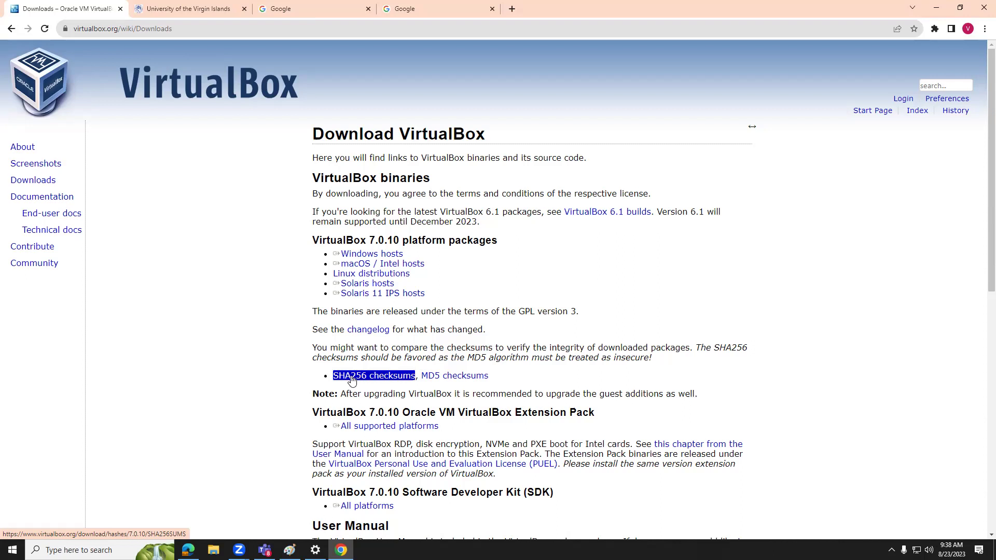
# View the SHA256 checksums list, then restore and minimize Chrome
pyautogui.click(352, 381)
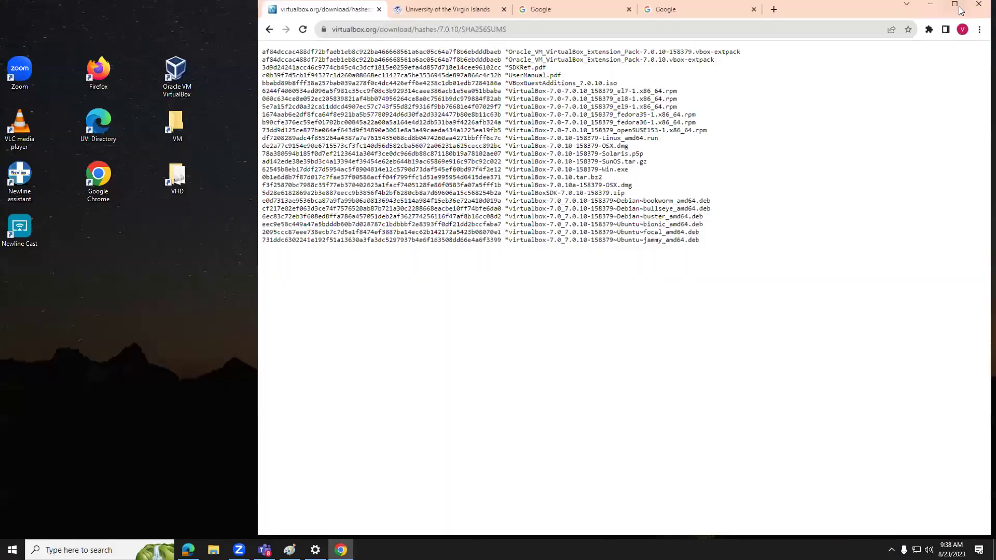
pyautogui.click(960, 7)
pyautogui.click(934, 11)
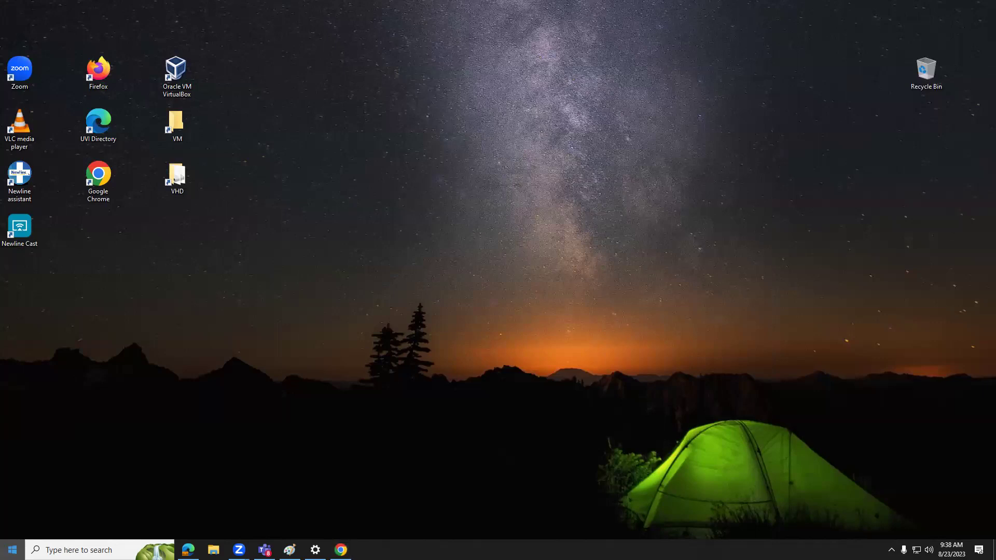
pyautogui.press('super')
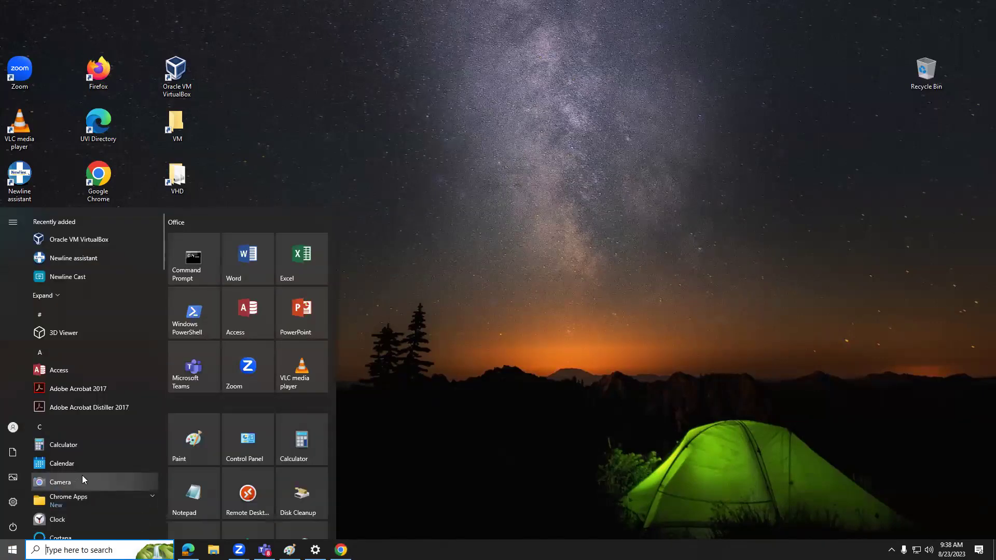
pyautogui.scroll(-7, 85, 471)
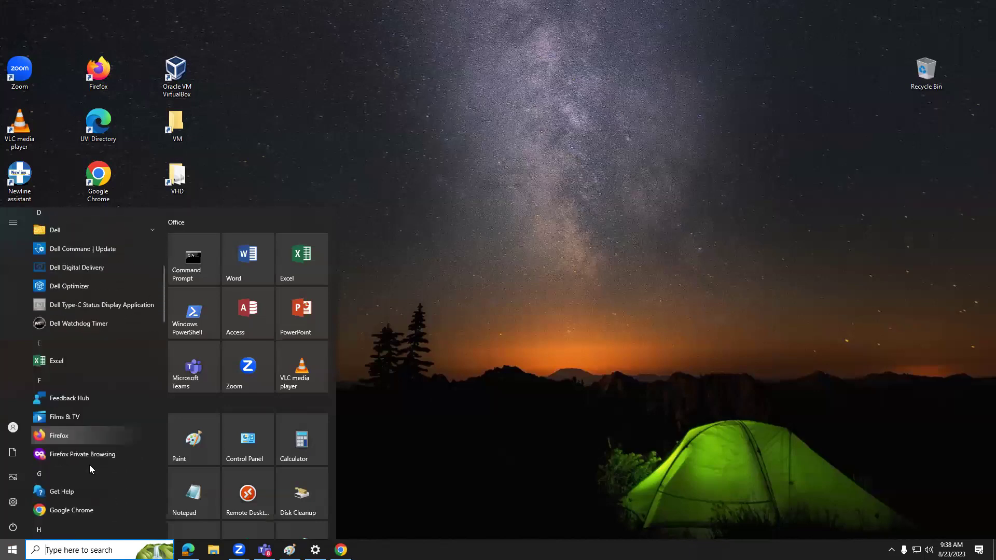
pyautogui.scroll(-1, 89, 465)
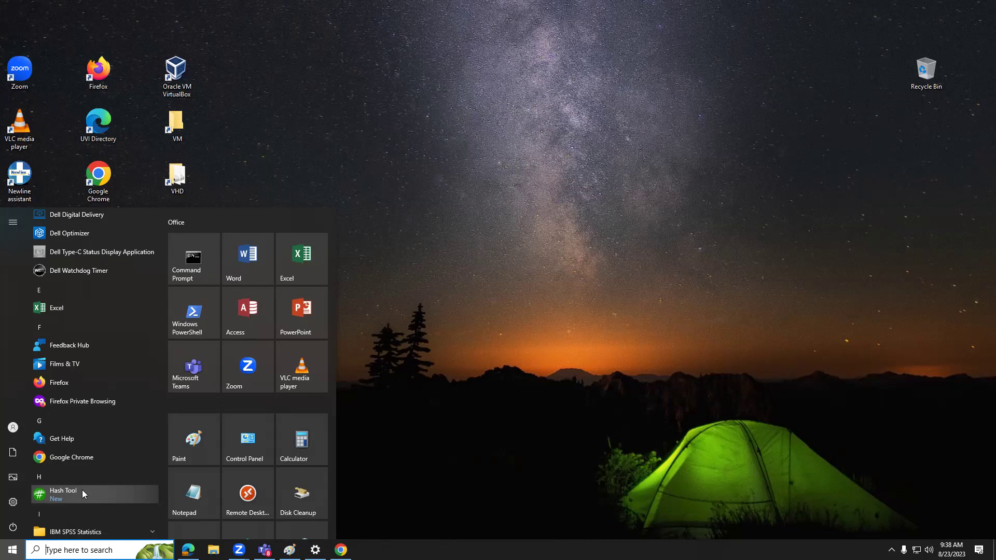
pyautogui.click(428, 249)
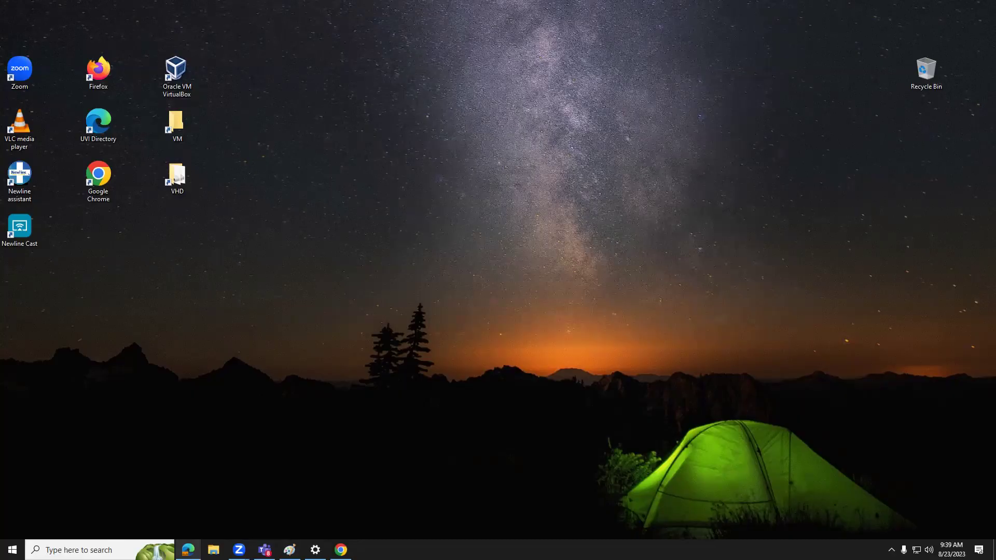
# Bring Edge back and go to youtube.com
pyautogui.click(188, 550)
pyautogui.click(780, 24)
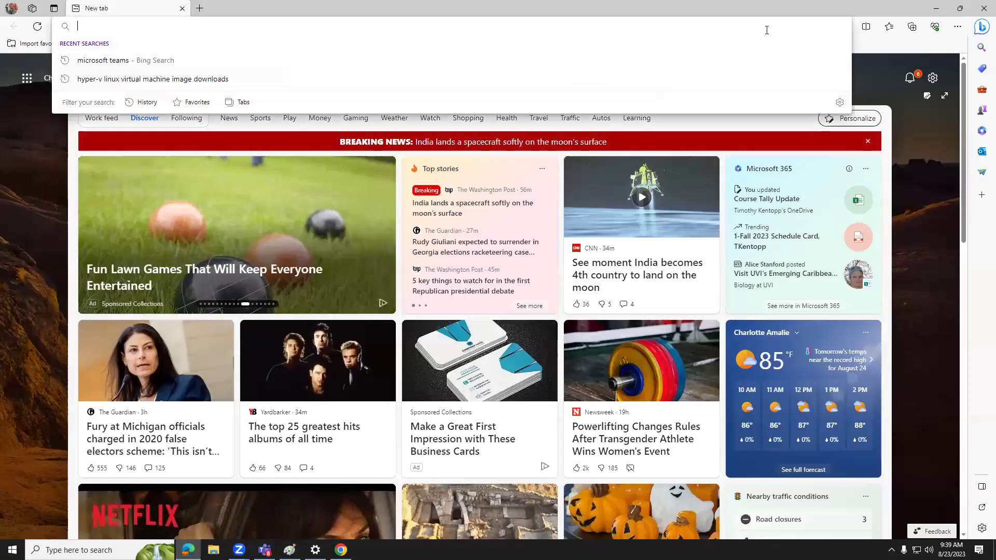
pyautogui.write('you')
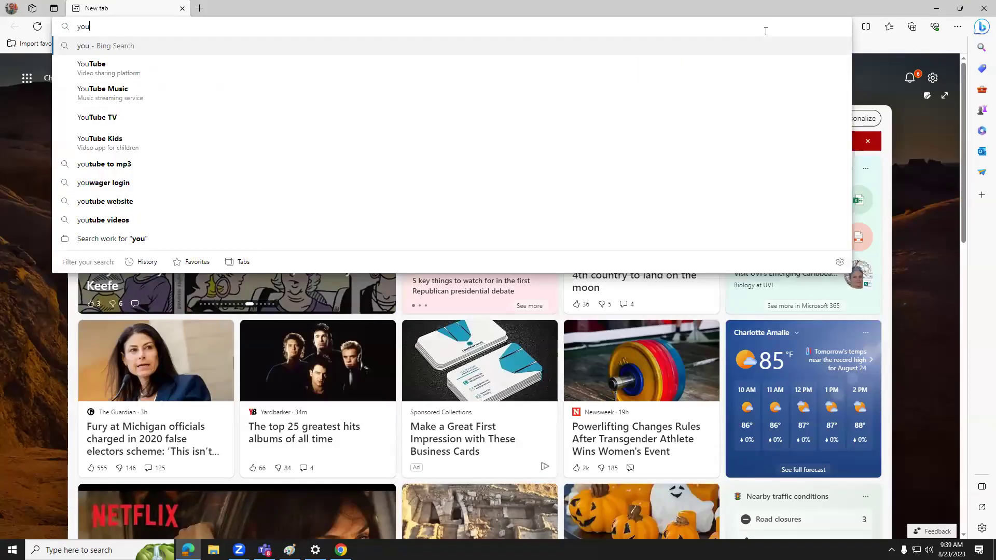
pyautogui.write('tube.co')
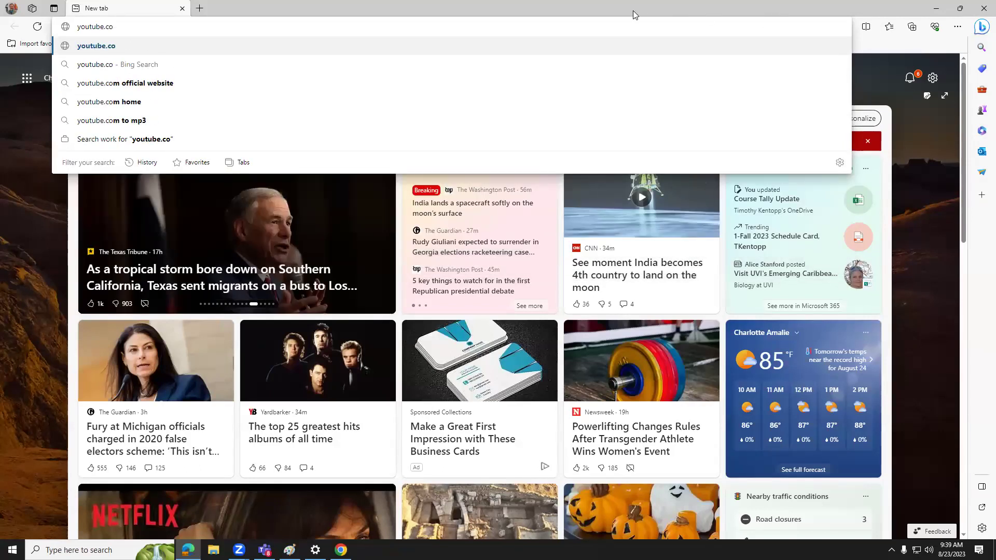
pyautogui.click(611, 11)
pyautogui.click(465, 23)
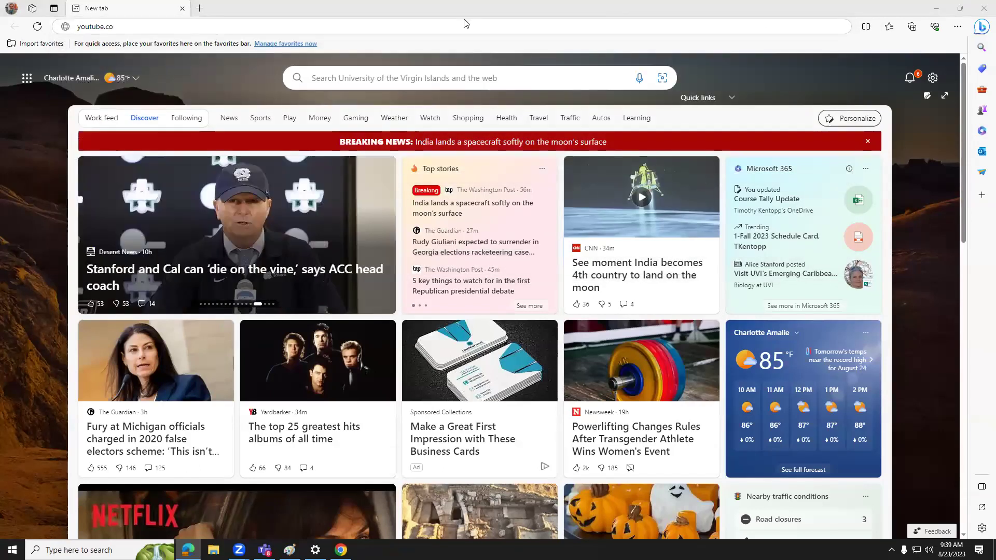
pyautogui.write('m')
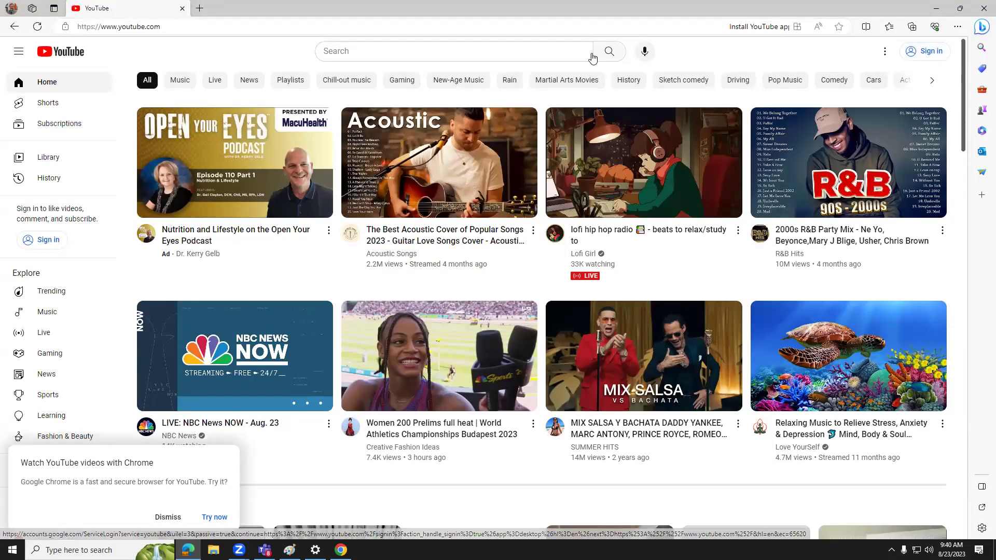
# Search YouTube for 'vi tech shop' and view the VI Tech Shop channel's videos
pyautogui.click(580, 52)
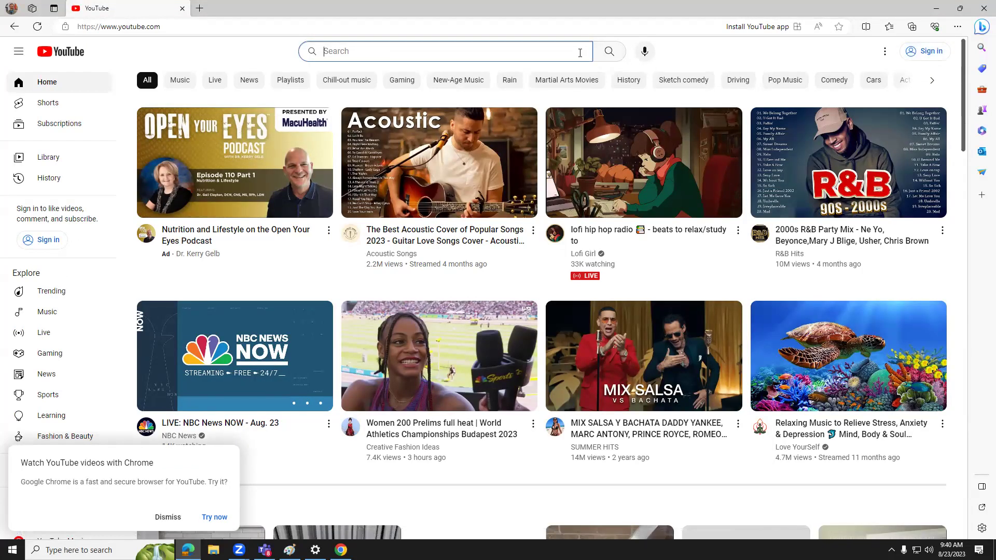
pyautogui.write('vi tech ')
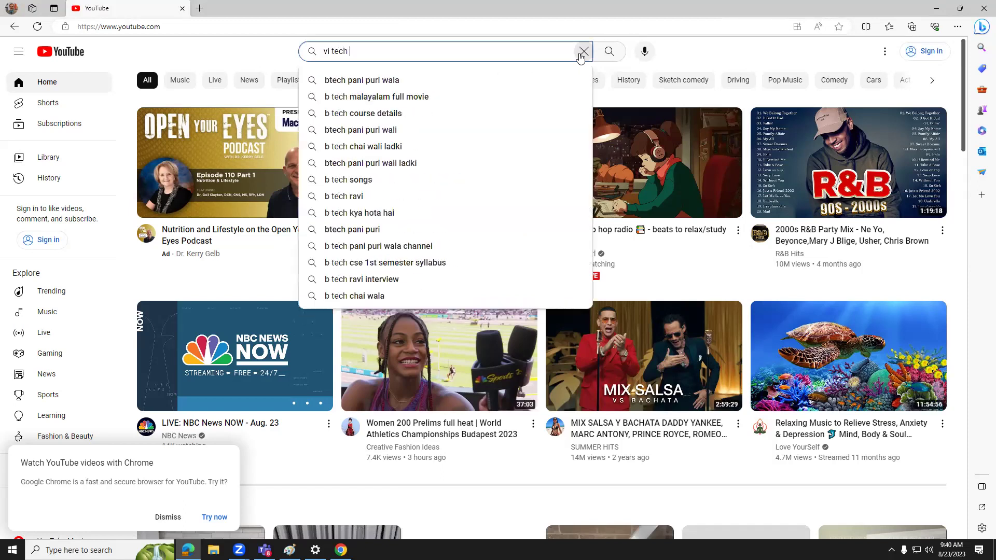
pyautogui.write('shop')
pyautogui.press('Return')
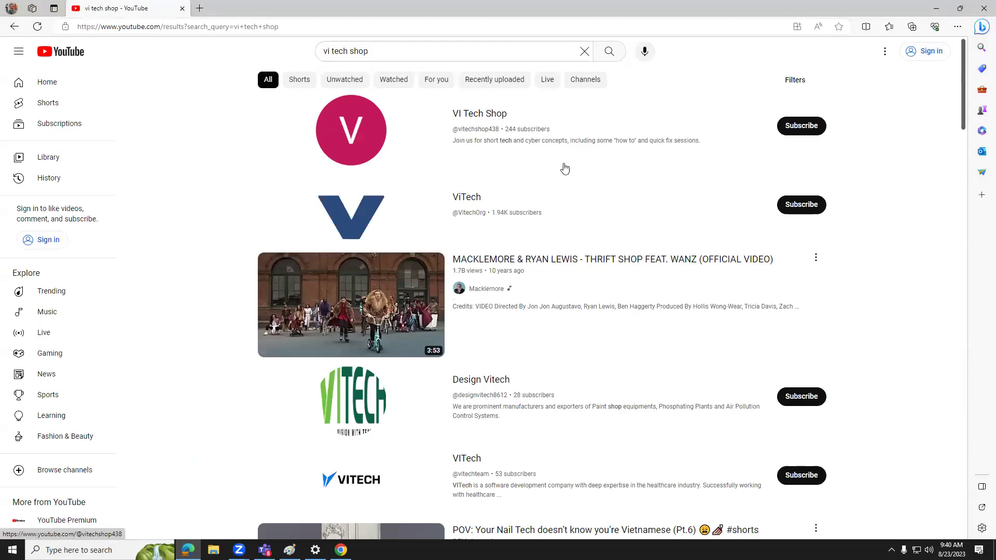
pyautogui.click(362, 143)
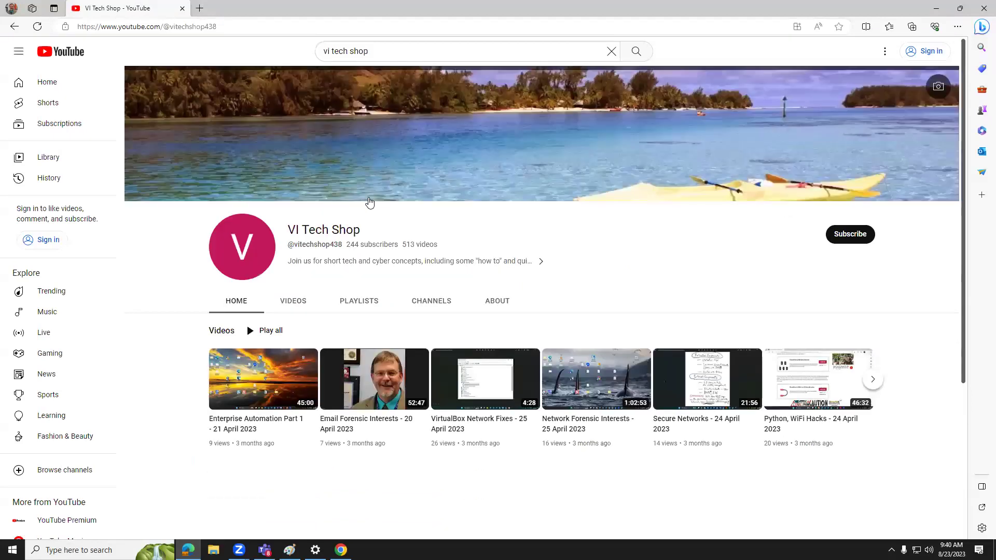
pyautogui.click(294, 302)
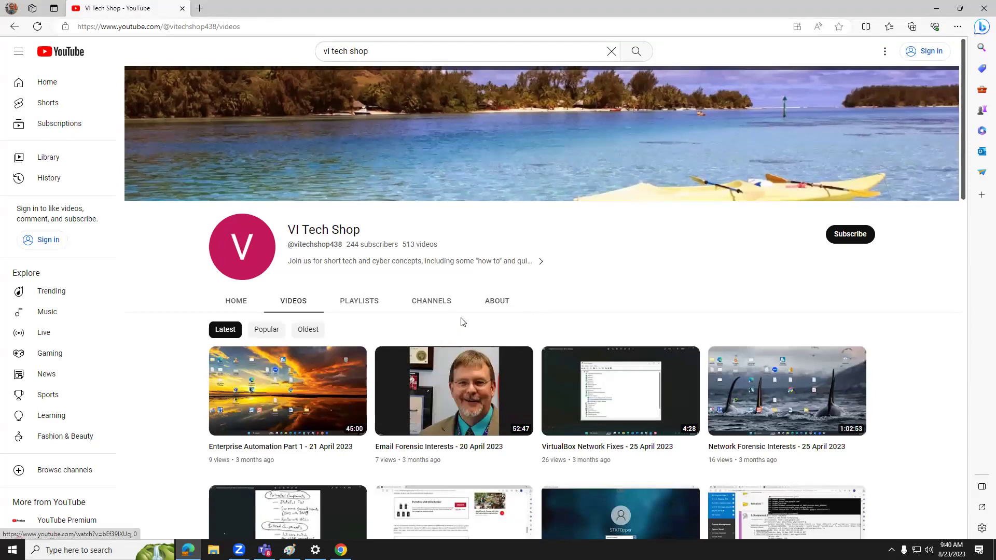
# Search 'vi tech shop optimizing your personal technology' and scroll through the results
pyautogui.click(491, 52)
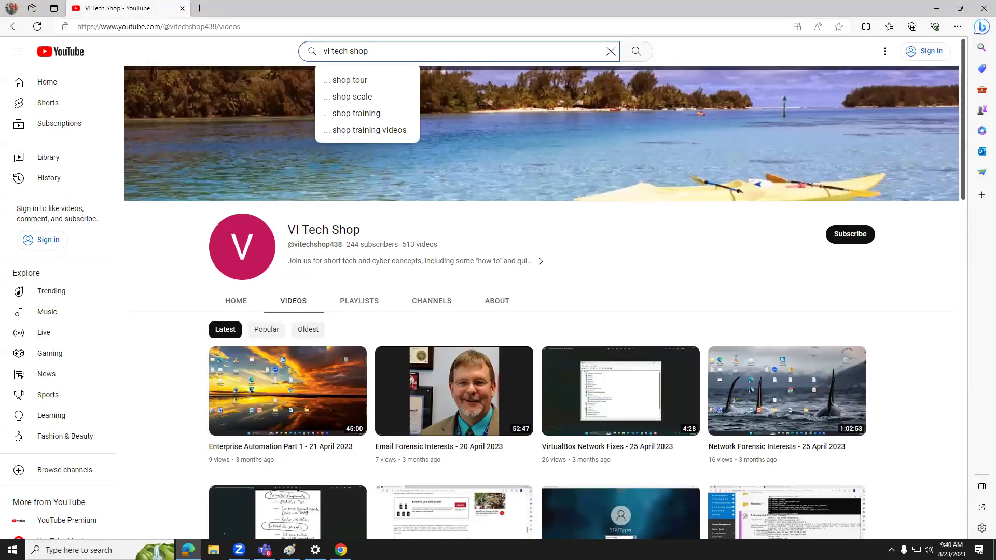
pyautogui.write('optimi')
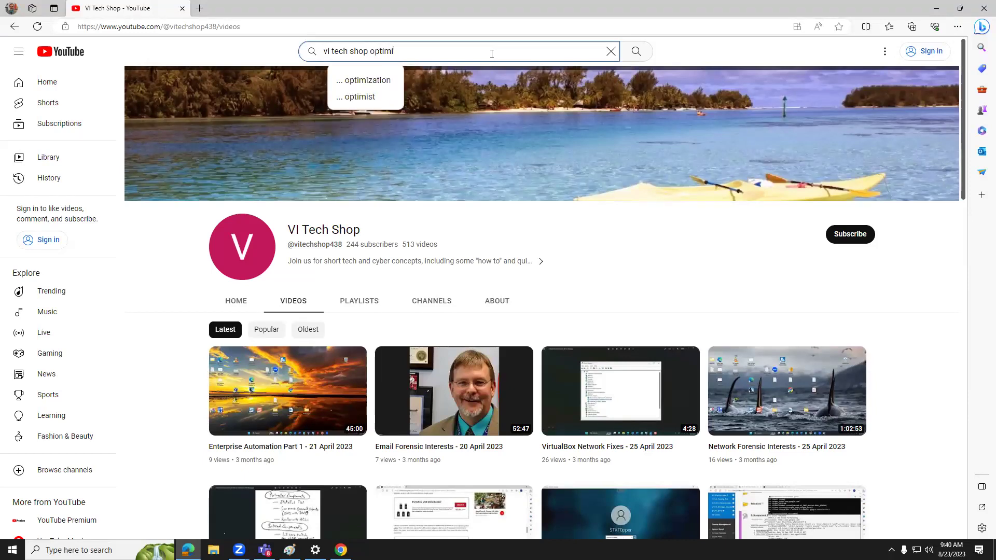
pyautogui.write('zing')
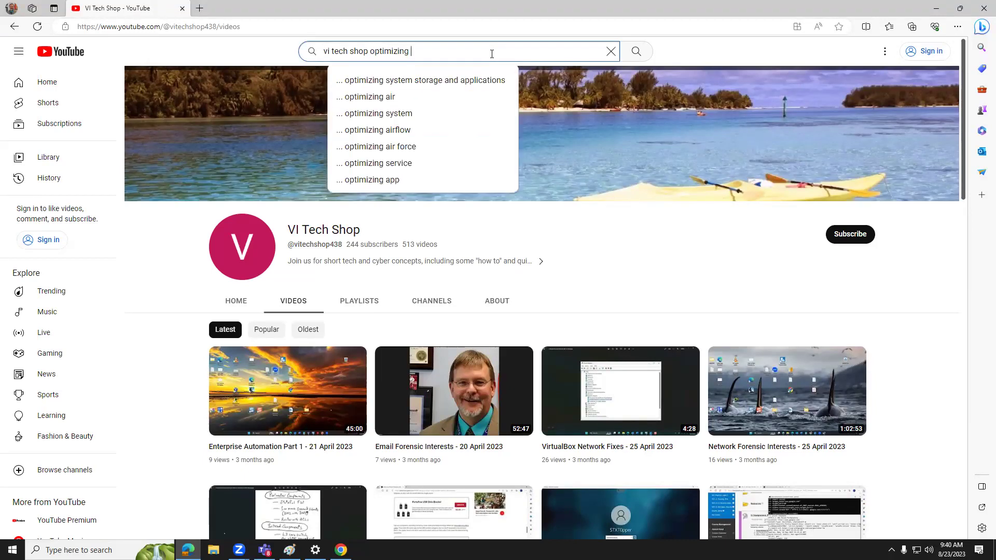
pyautogui.write(' your person')
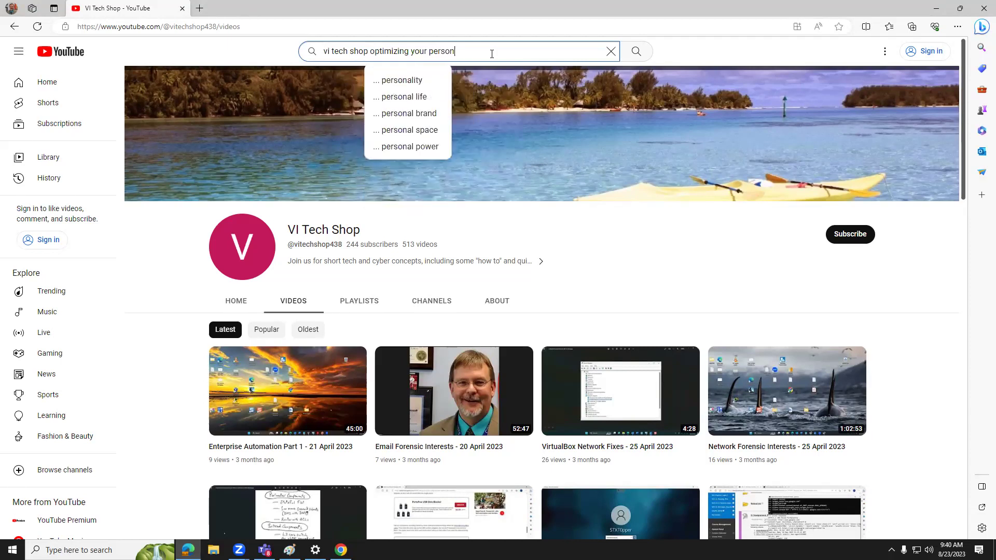
pyautogui.write('al tech')
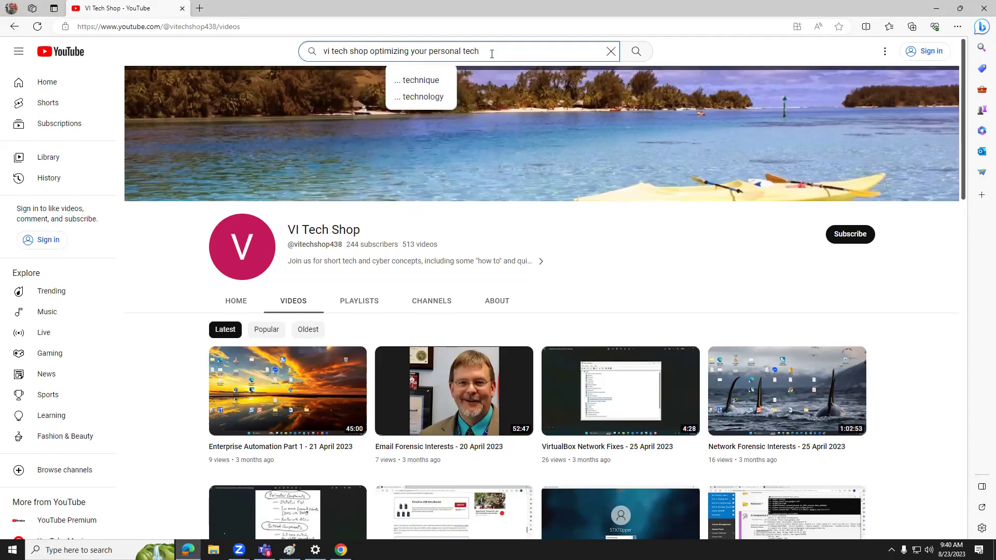
pyautogui.write('nology')
pyautogui.press('Return')
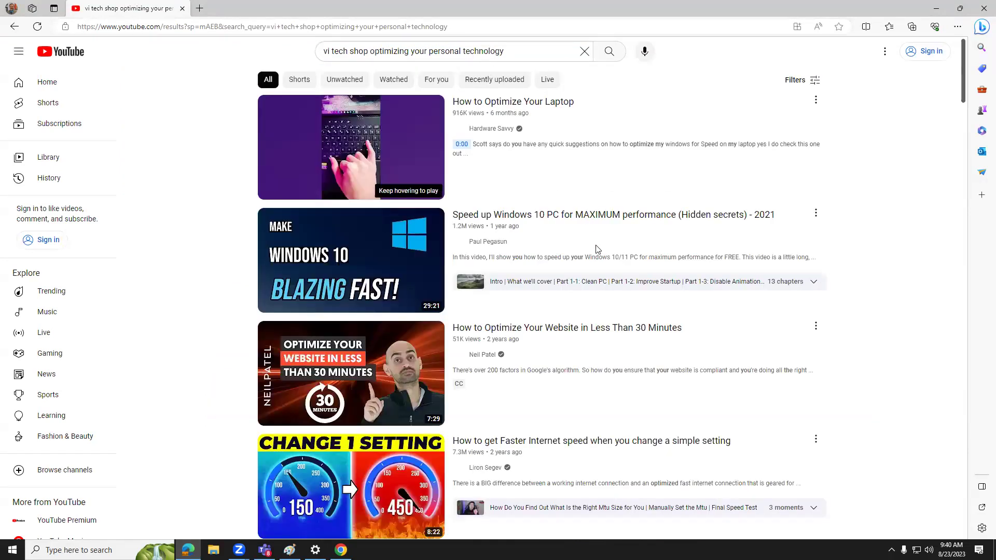
pyautogui.moveTo(615, 259)
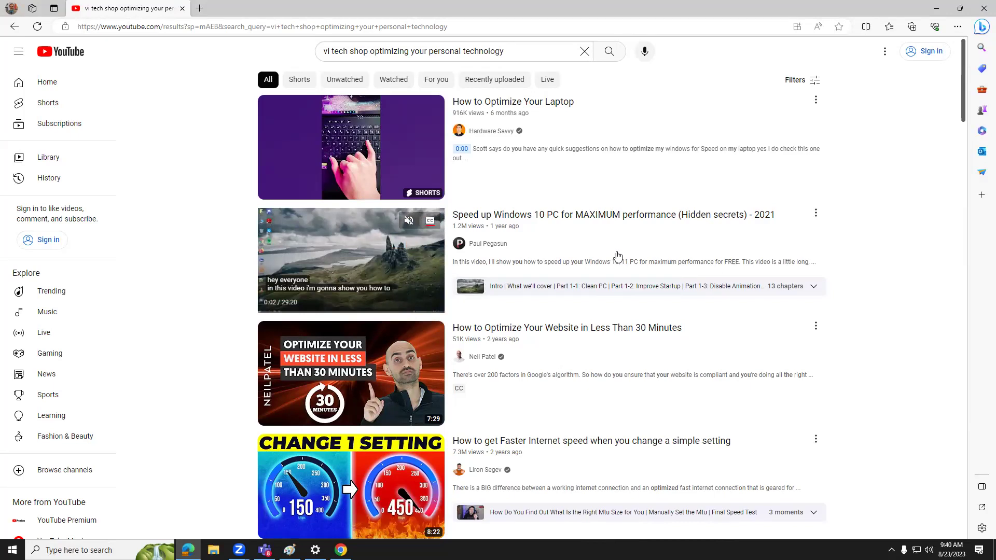
pyautogui.scroll(-7, 620, 255)
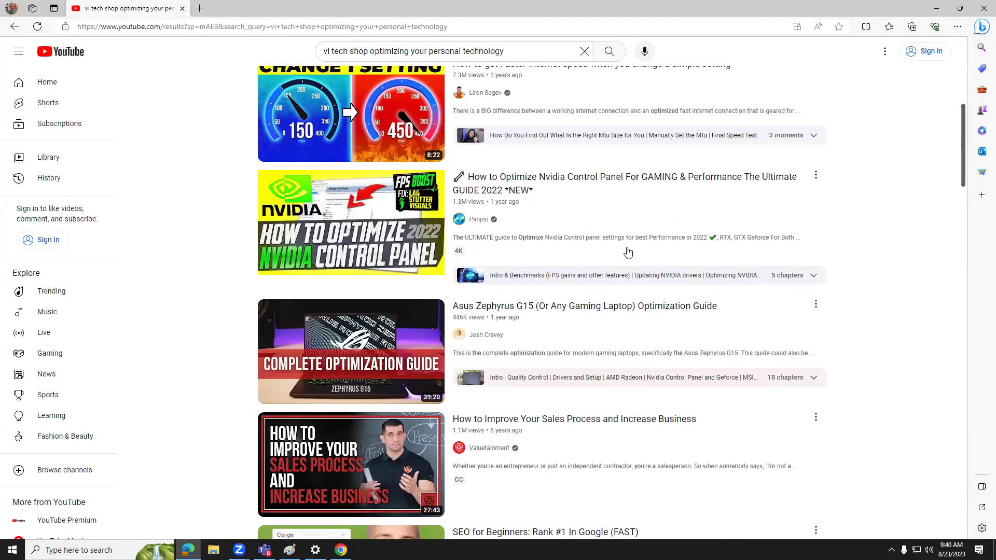
pyautogui.scroll(-7, 628, 252)
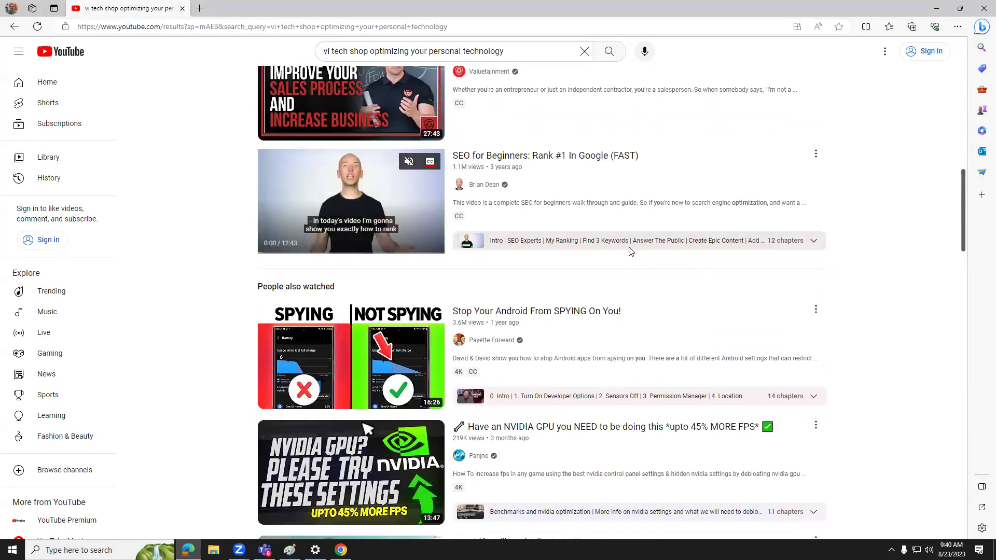
pyautogui.scroll(-6, 631, 252)
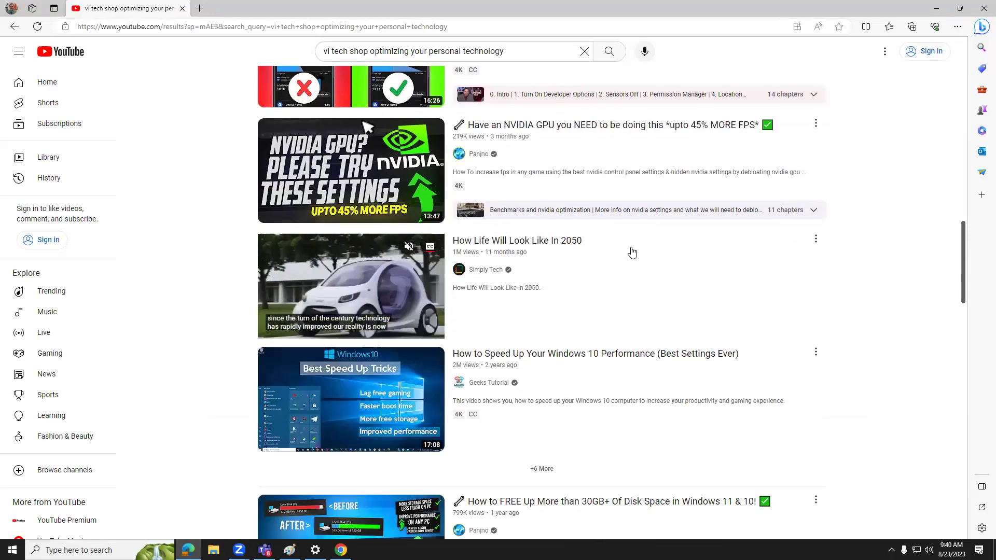
pyautogui.scroll(-4, 632, 252)
pyautogui.scroll(7, 628, 254)
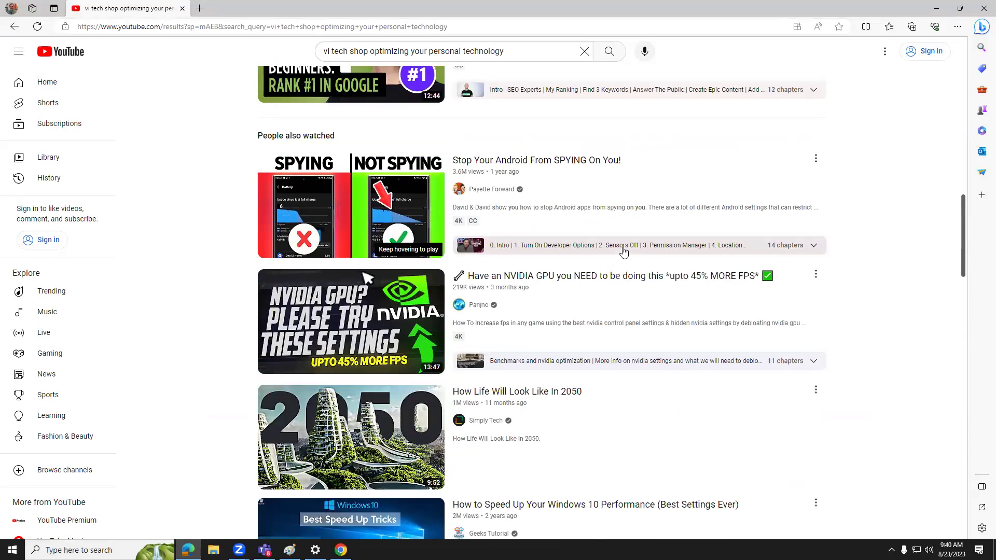
pyautogui.scroll(13, 623, 252)
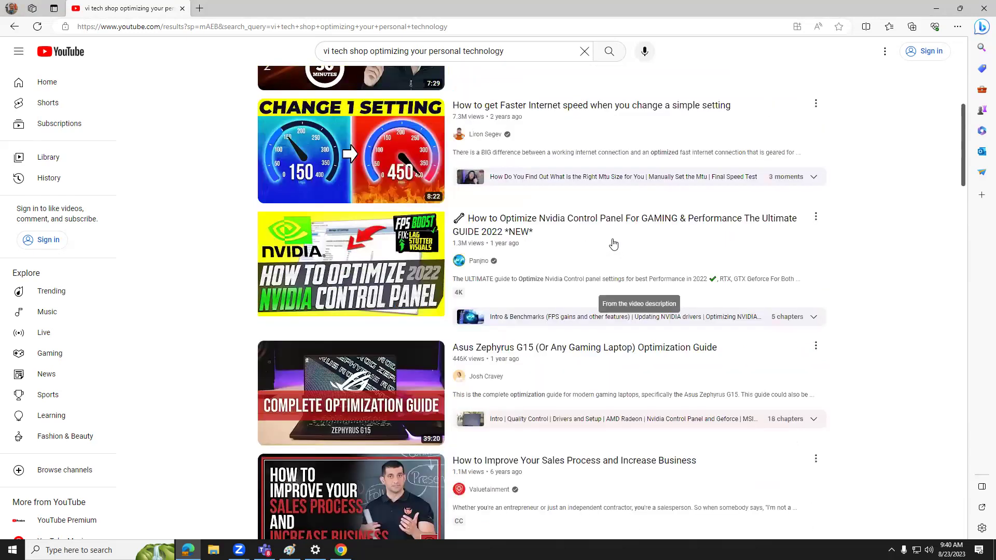
pyautogui.scroll(4, 614, 243)
pyautogui.scroll(2, 617, 242)
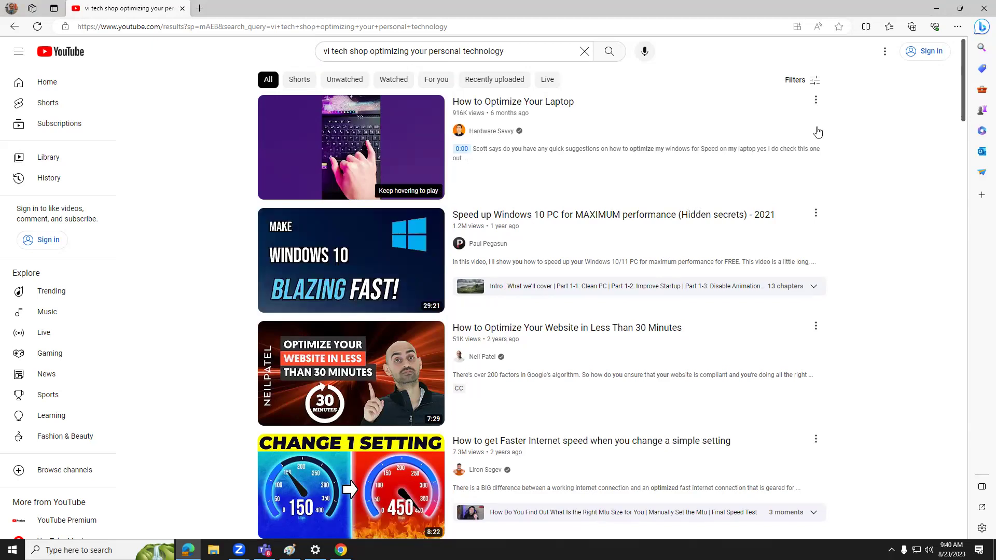
# Minimize the Edge browser showing the YouTube results
pyautogui.click(935, 7)
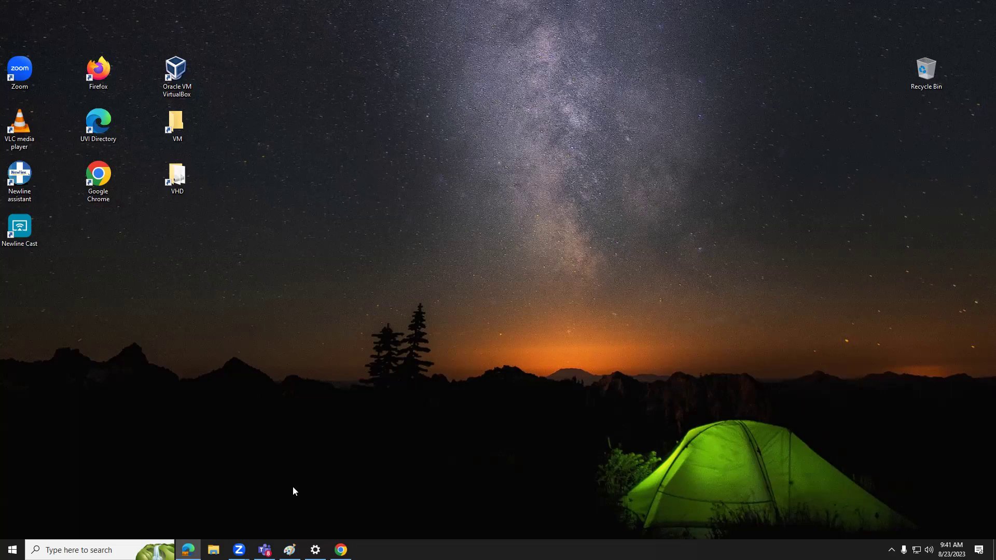
# Open Control Panel's Programs and Features, scroll the installed programs list, then minimize it
pyautogui.click(13, 550)
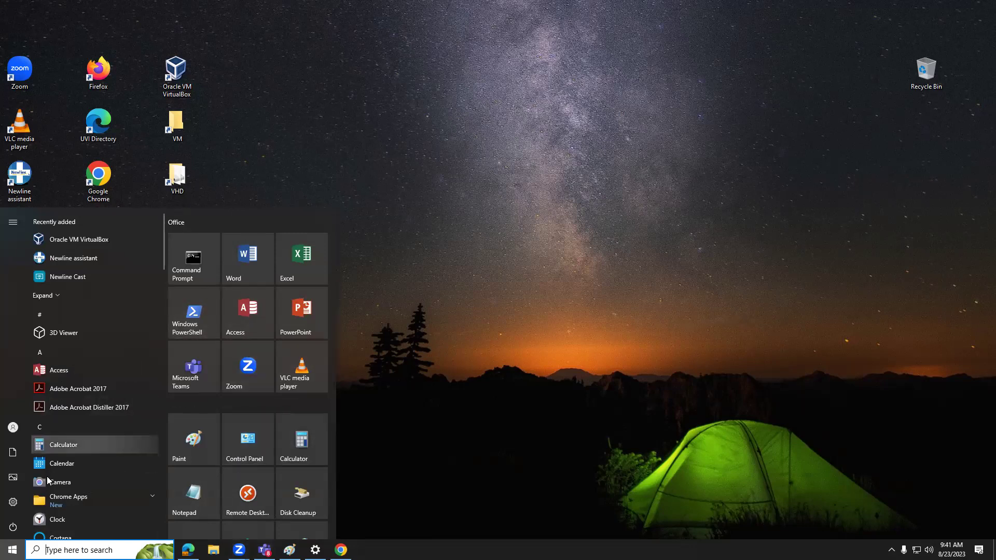
pyautogui.moveTo(11, 502)
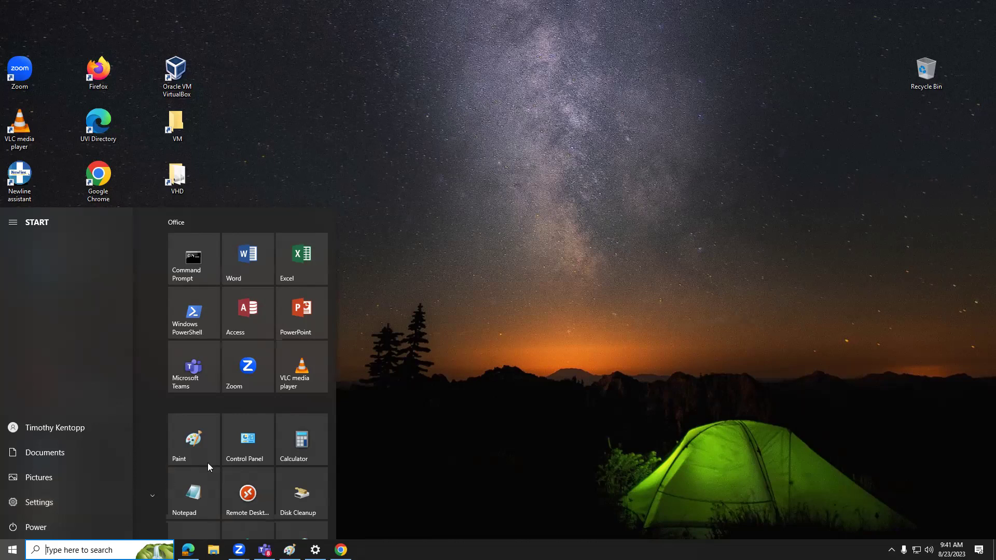
pyautogui.click(250, 437)
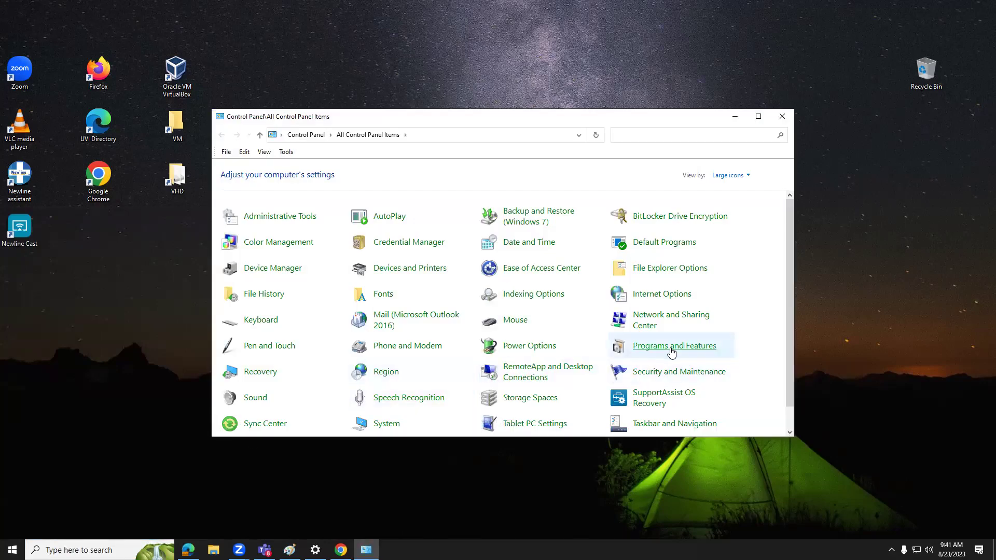
pyautogui.click(666, 357)
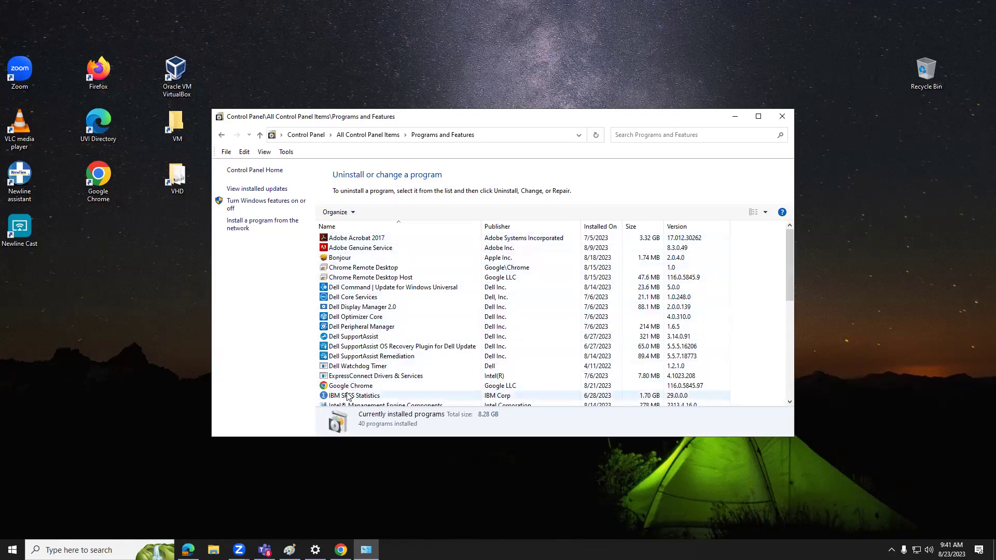
pyautogui.scroll(-4, 348, 399)
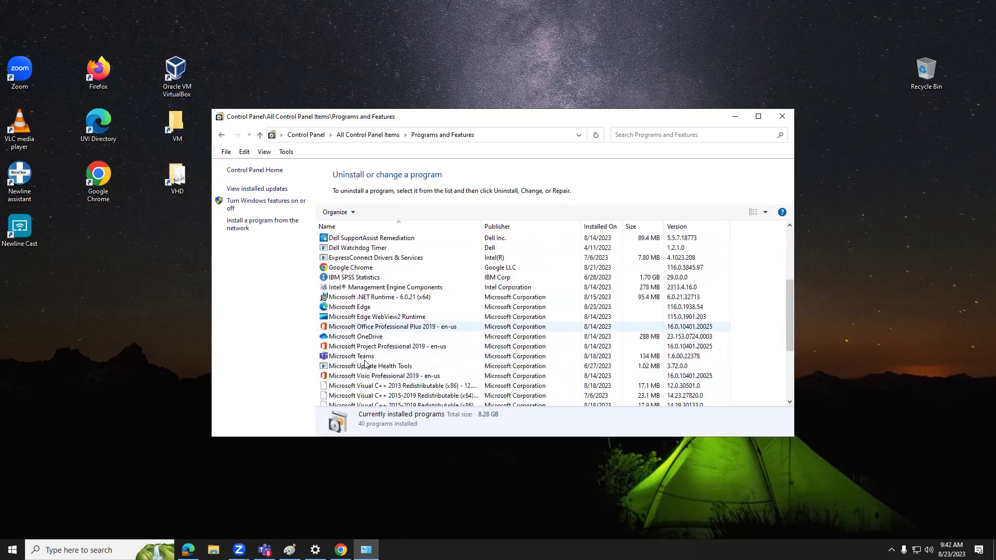
pyautogui.scroll(-1, 365, 366)
pyautogui.scroll(-2, 346, 332)
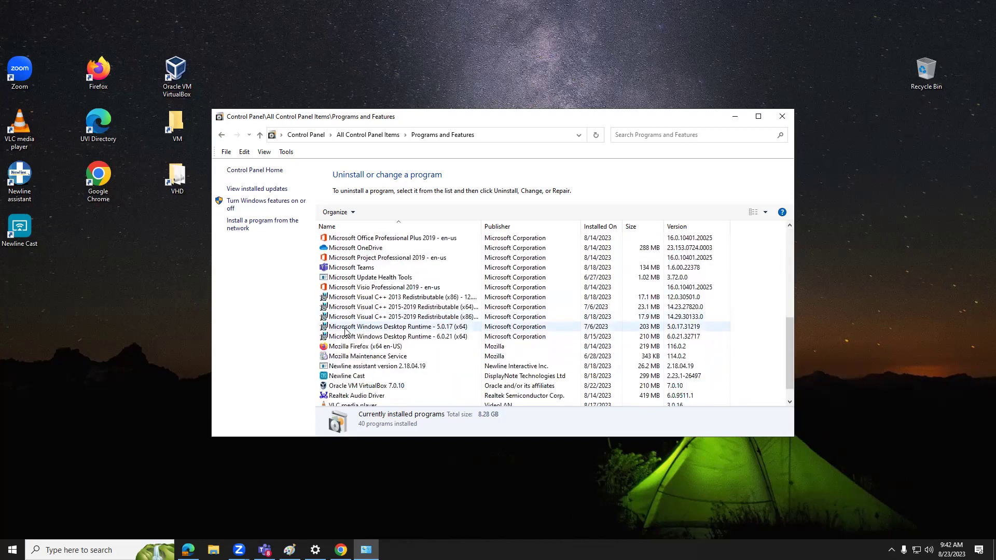
pyautogui.scroll(-1, 345, 363)
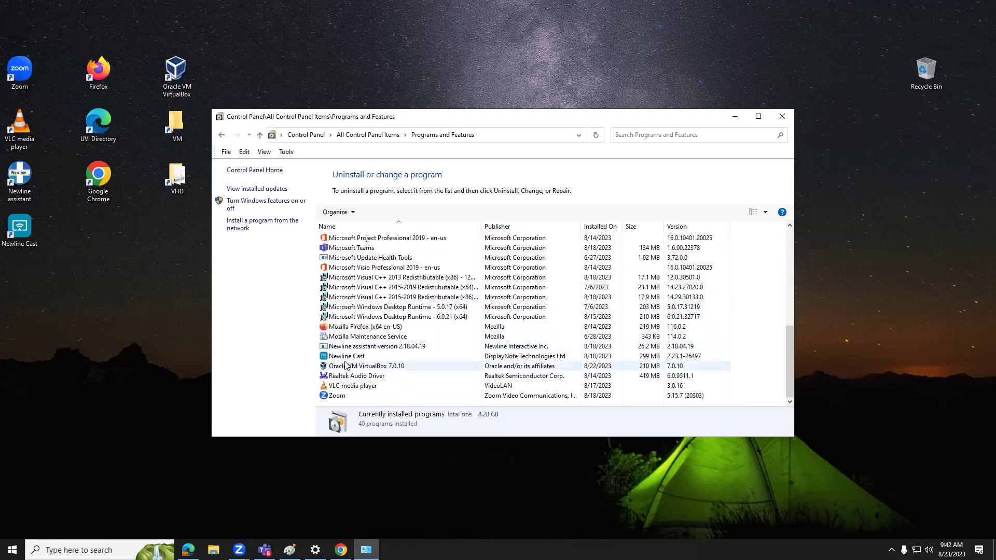
pyautogui.click(737, 116)
# Open Windows Settings and go through System to the About page
pyautogui.click(13, 551)
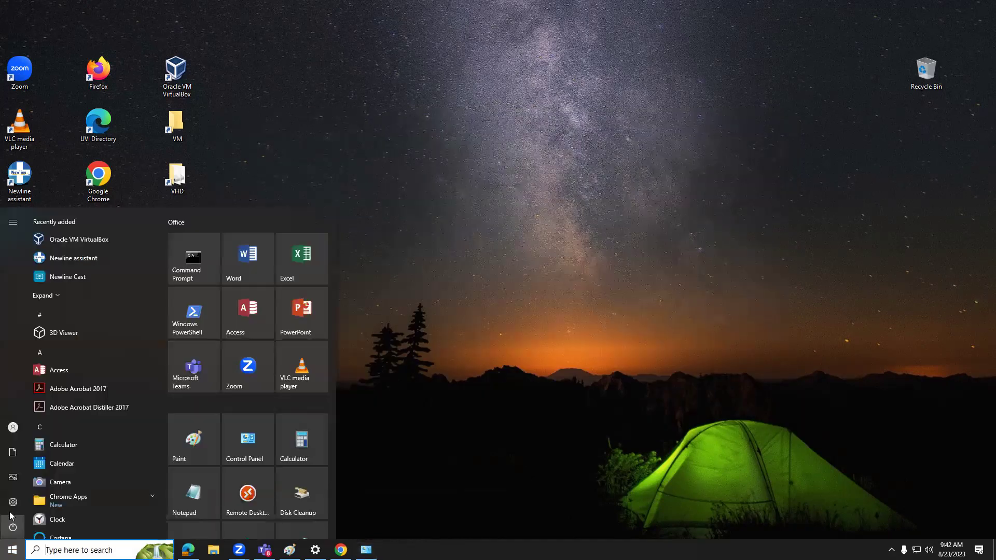
pyautogui.click(15, 507)
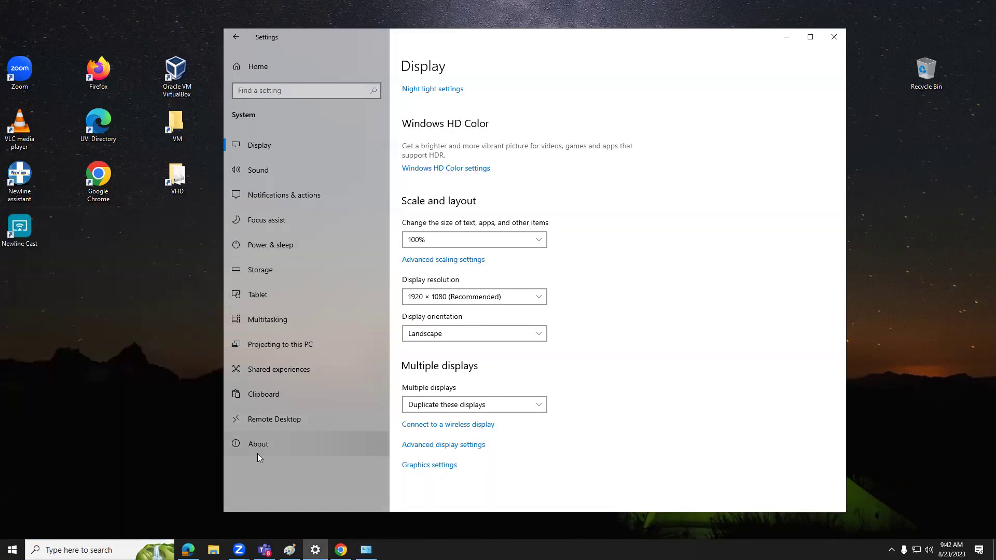
pyautogui.click(241, 62)
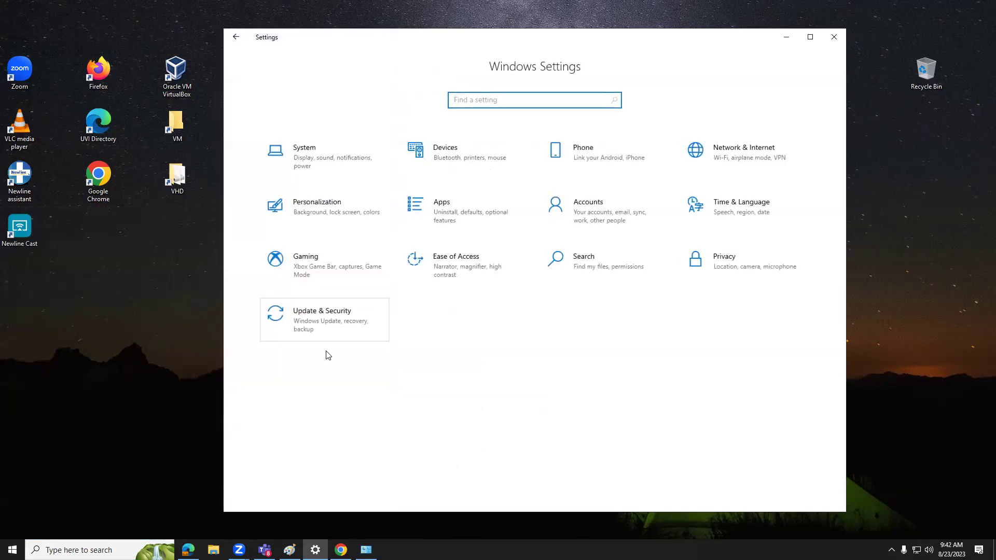
pyautogui.click(322, 330)
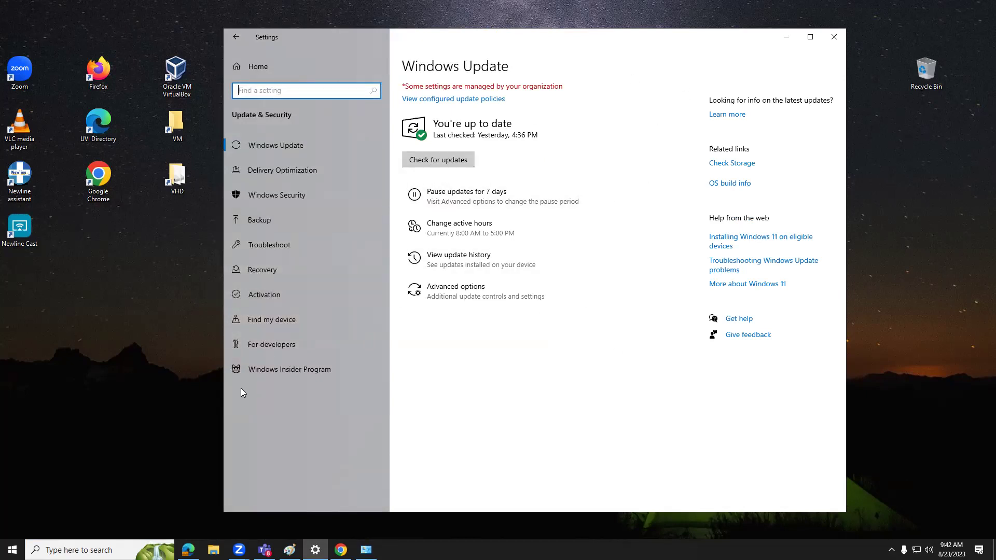
pyautogui.click(240, 66)
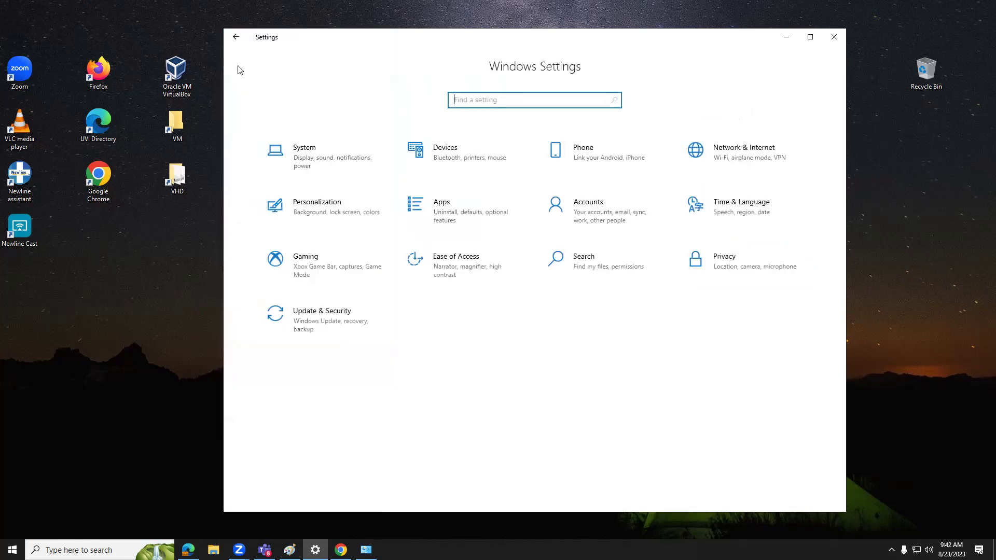
pyautogui.click(297, 162)
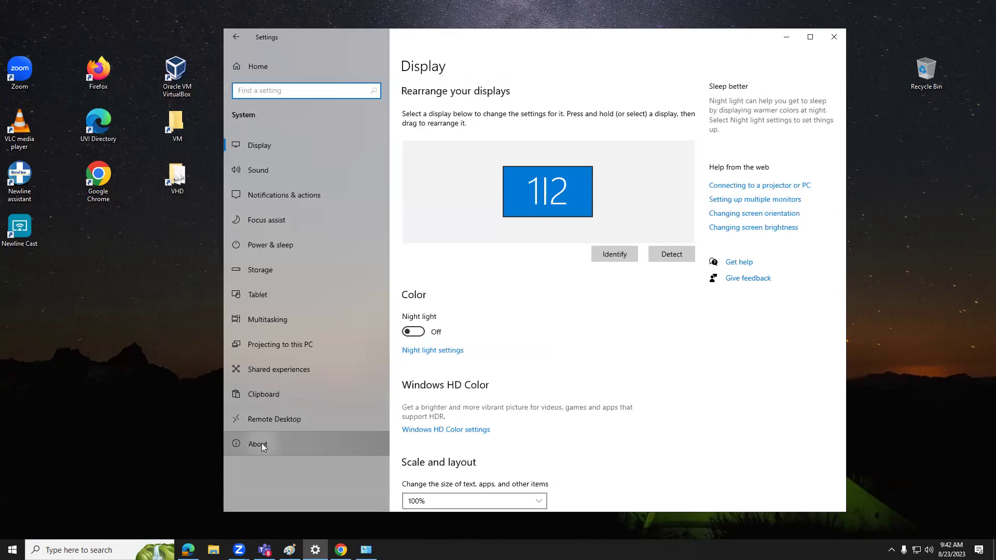
pyautogui.click(261, 444)
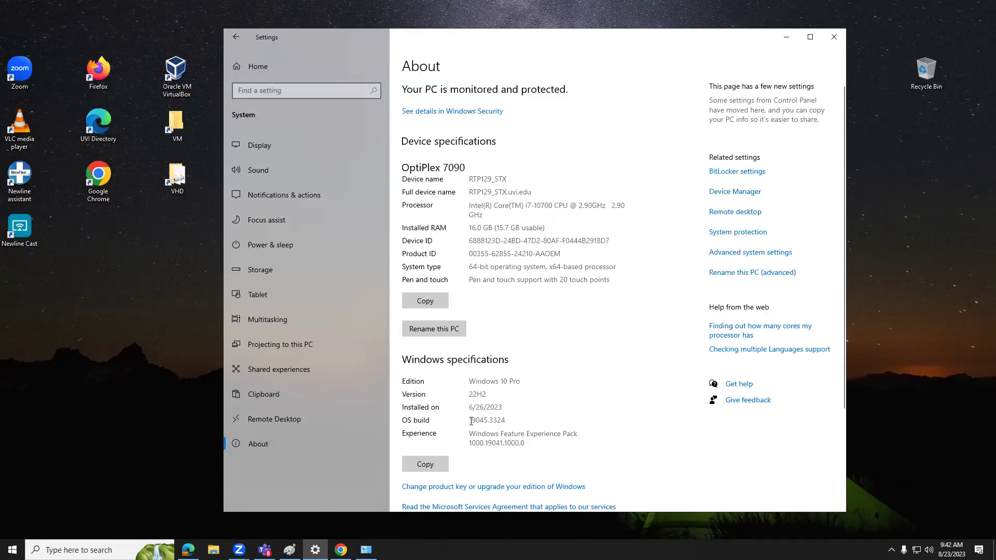
# Highlight the OS build and the 22H2 version value, then minimize Settings
pyautogui.moveTo(470, 420); pyautogui.dragTo(504, 420)
pyautogui.doubleClick(478, 394)
pyautogui.click(786, 38)
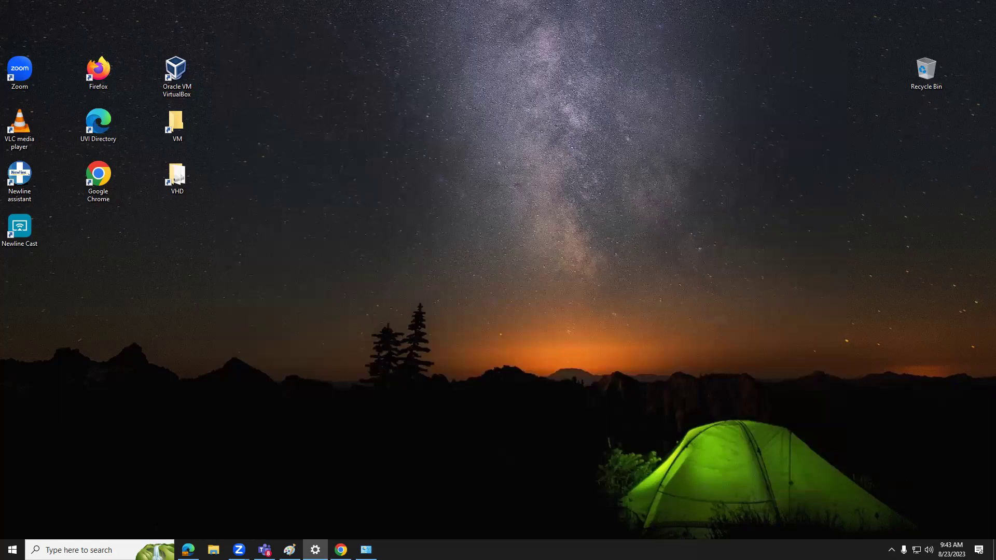
# Restore and maximize Control Panel, then go from Control Panel Home to Administrative Tools
pyautogui.click(367, 550)
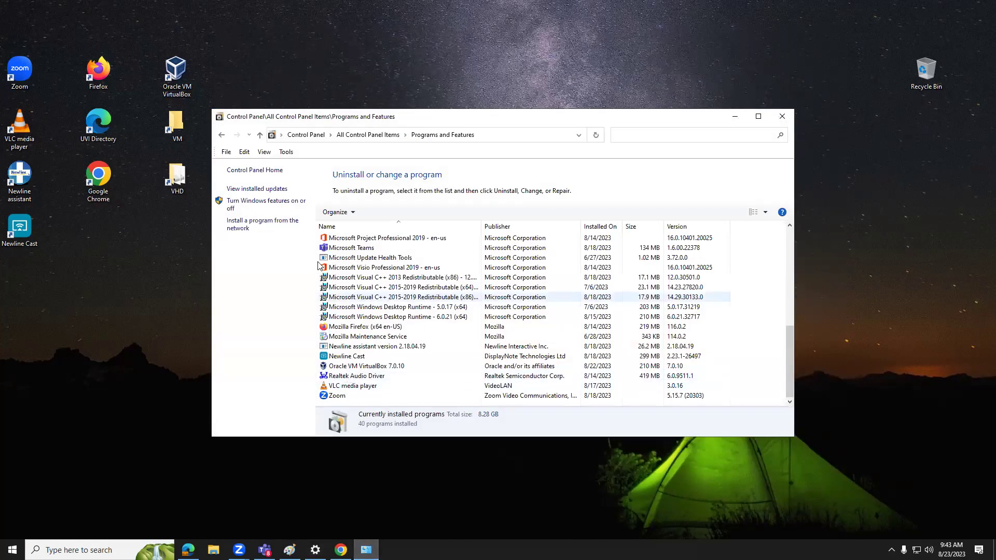
pyautogui.click(759, 116)
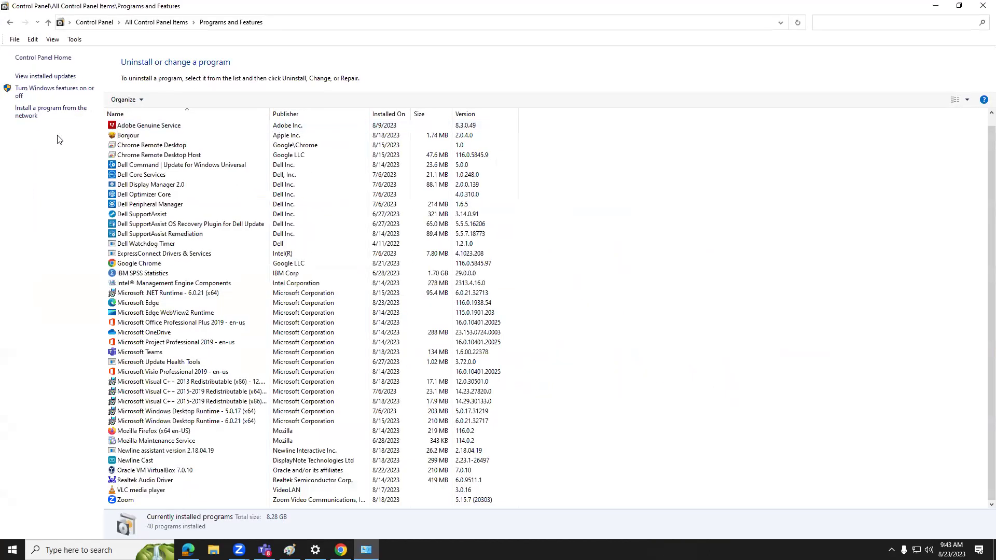
pyautogui.click(49, 58)
pyautogui.click(85, 104)
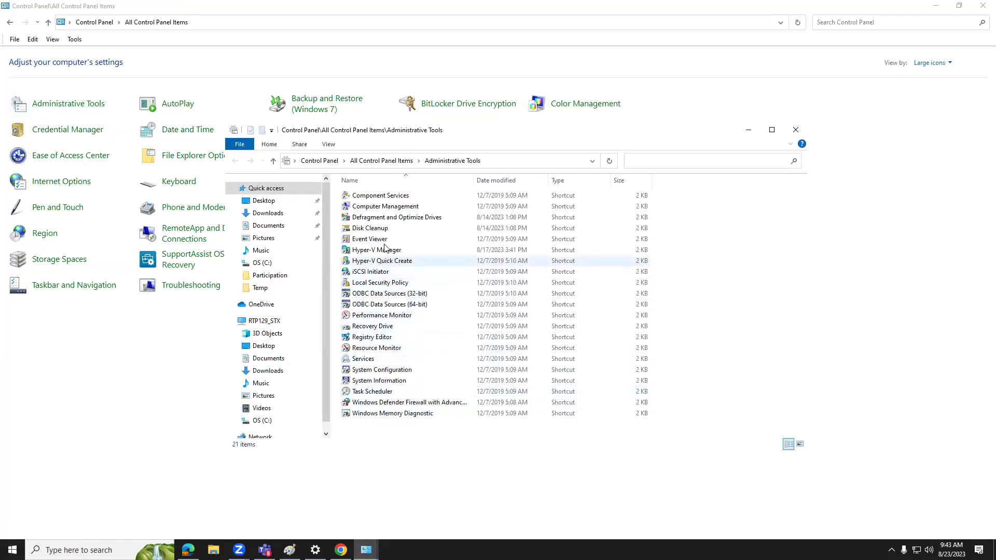
# Select the Disk Cleanup and Defragment and Optimize Drives shortcuts
pyautogui.click(380, 230)
pyautogui.click(388, 218)
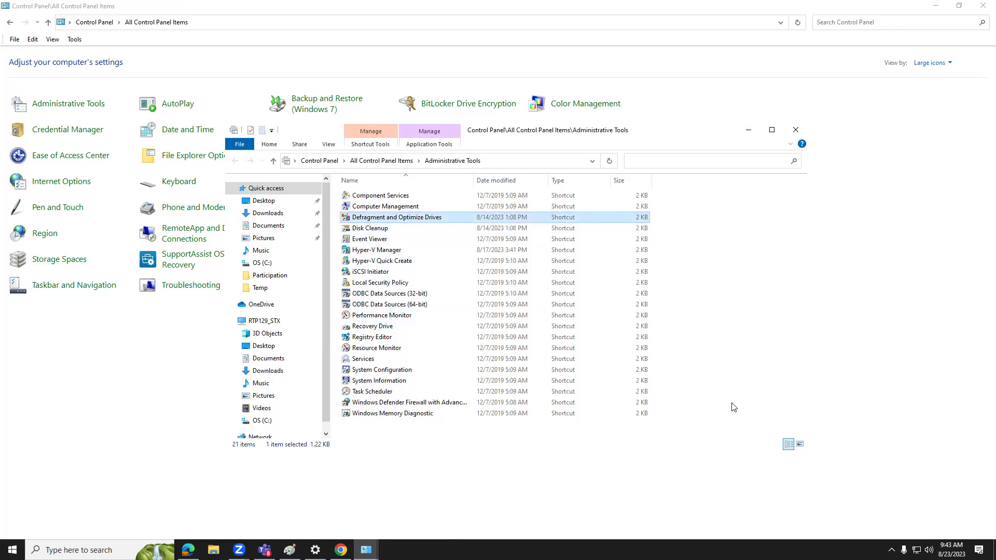
pyautogui.click(402, 228)
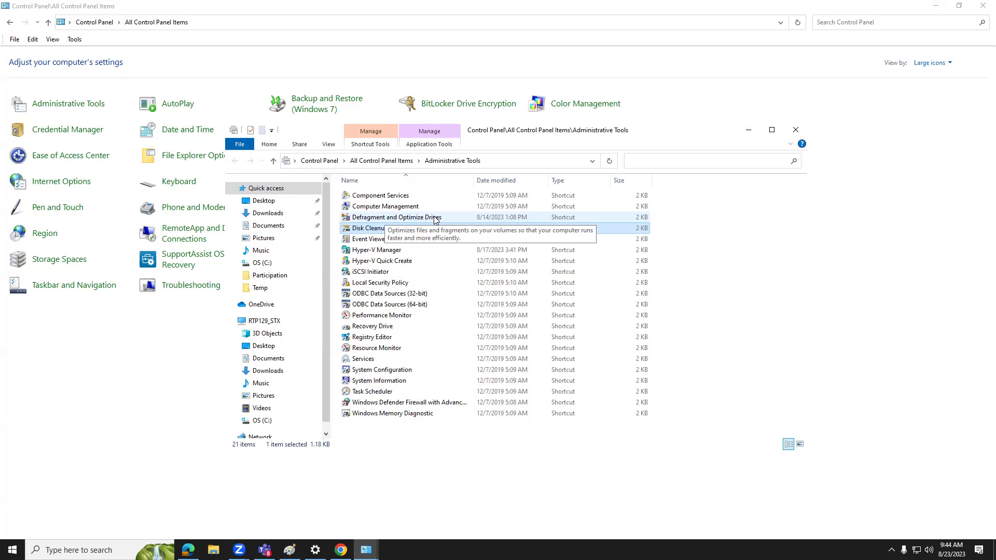
# Launch Task Manager from the taskbar menu and view Memory: 8.2 of 15.7 GB used
pyautogui.rightClick(567, 551)
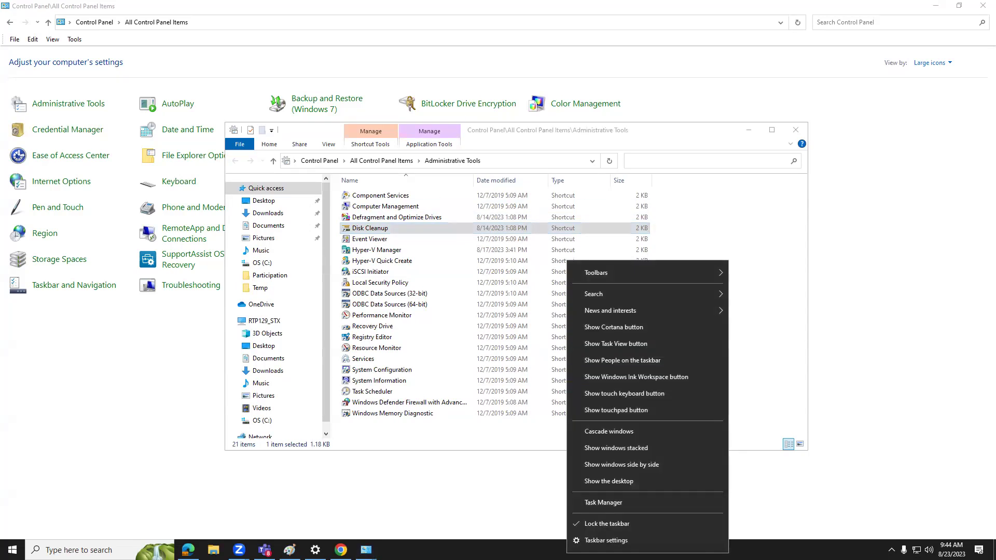
pyautogui.click(603, 502)
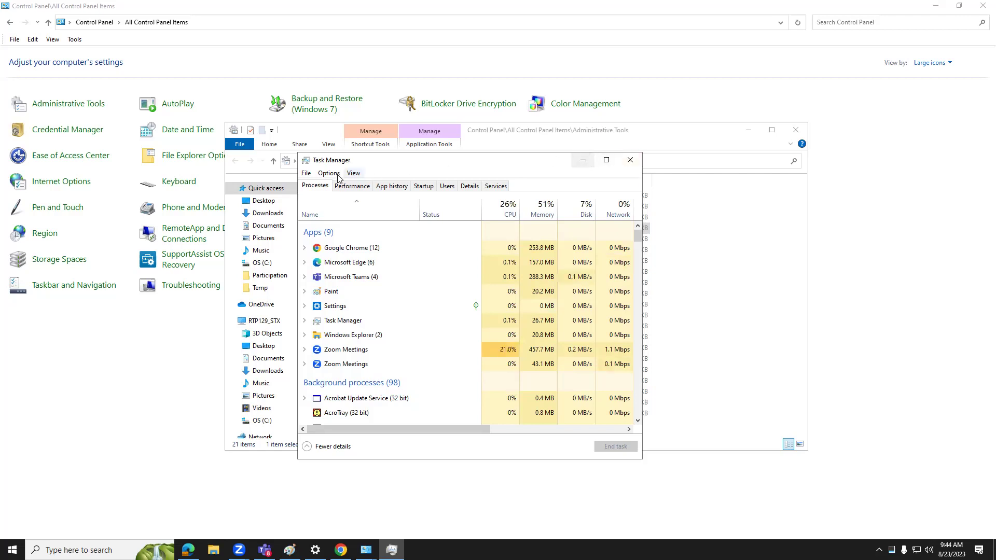
pyautogui.click(345, 186)
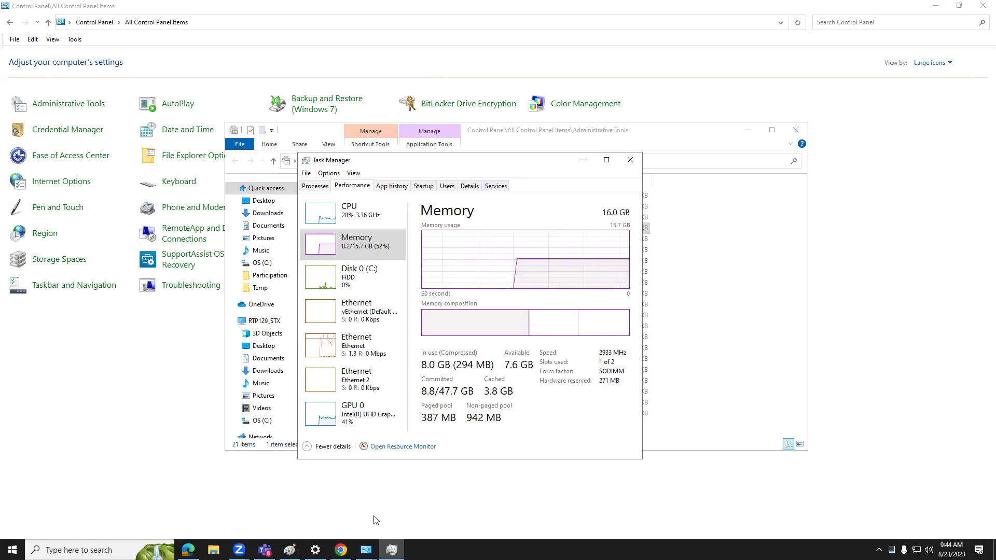
# Bring up and dismiss the Windows search panel, then minimize Task Manager
pyautogui.moveTo(341, 550)
pyautogui.moveTo(265, 550)
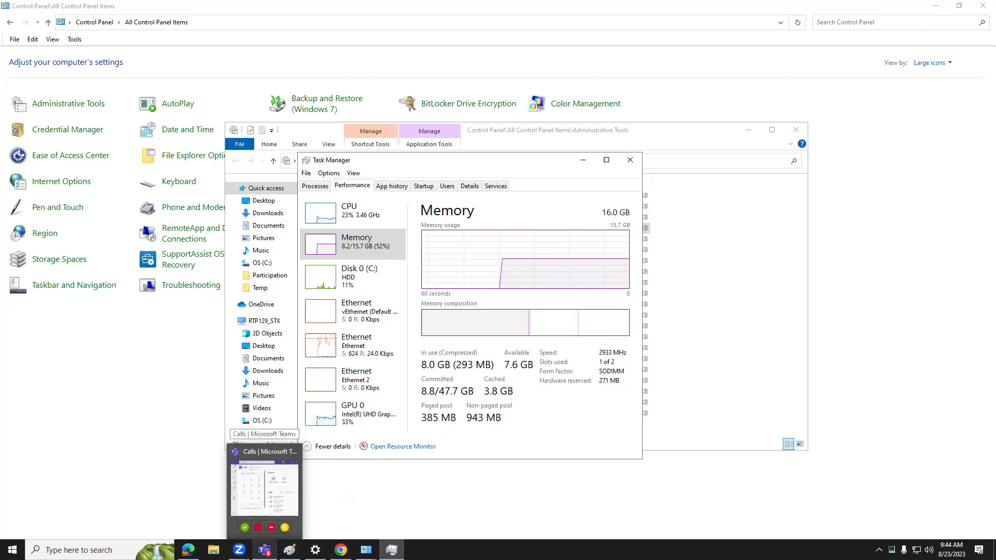
pyautogui.click(78, 550)
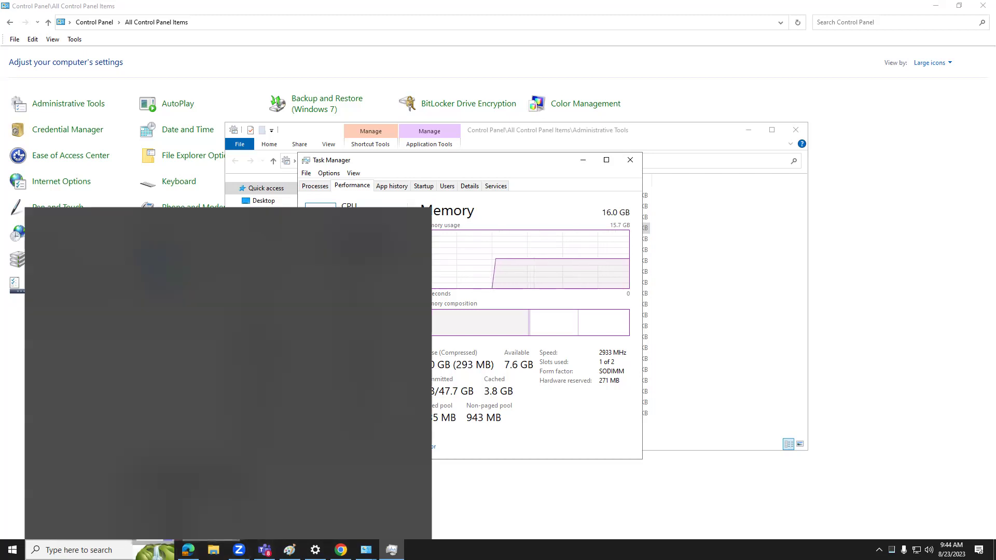
pyautogui.press('Escape')
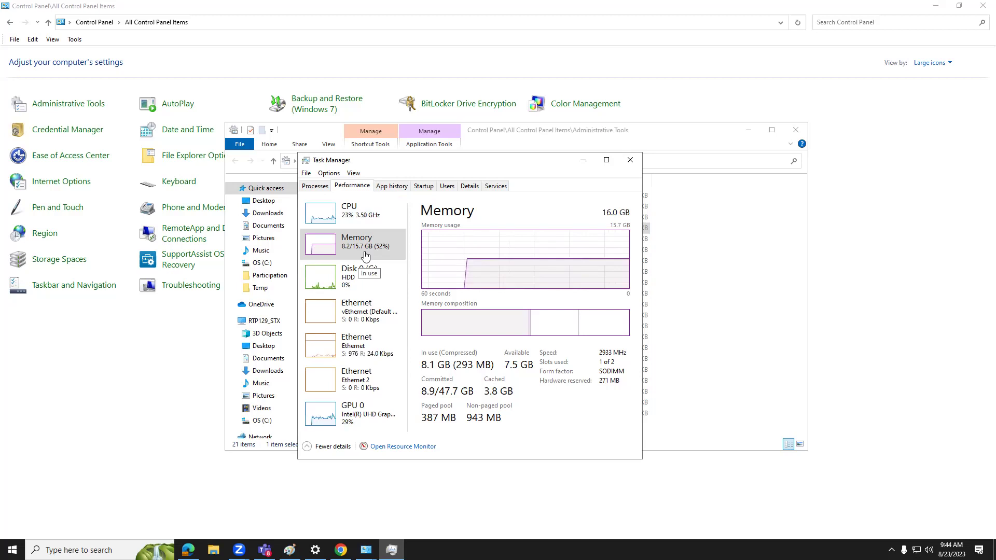
pyautogui.click(583, 160)
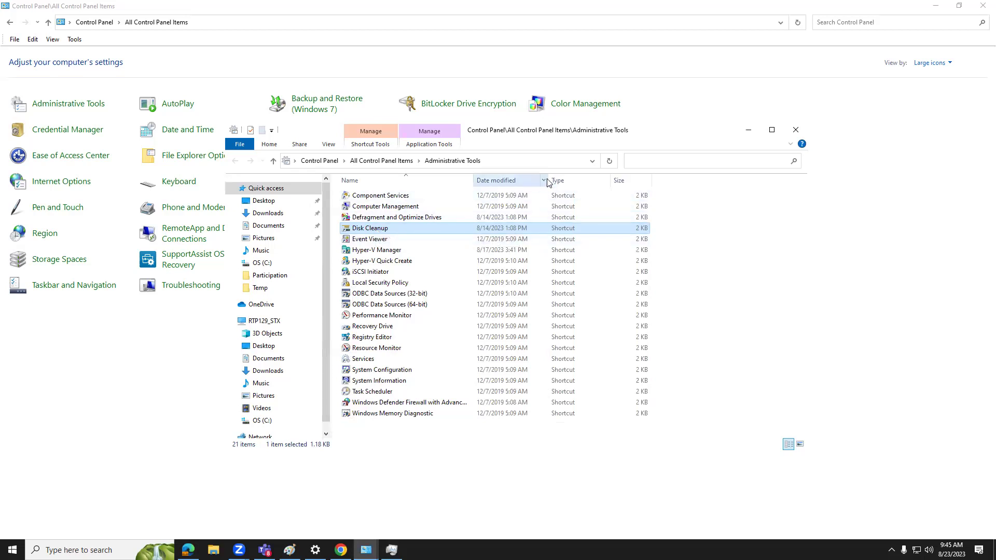
# Select the Defragment and Optimize Drives shortcut, then minimize the Administrative Tools window
pyautogui.click(423, 219)
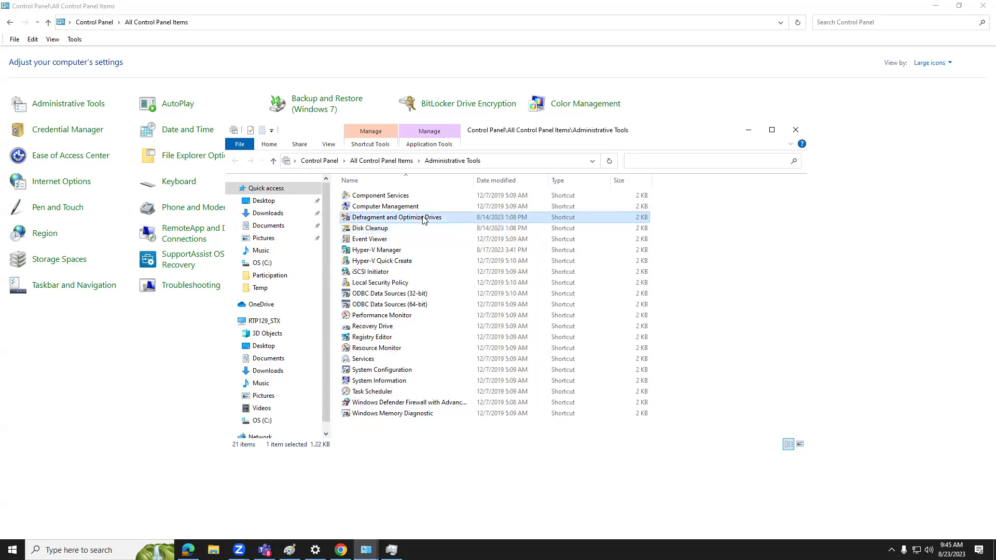
pyautogui.click(748, 132)
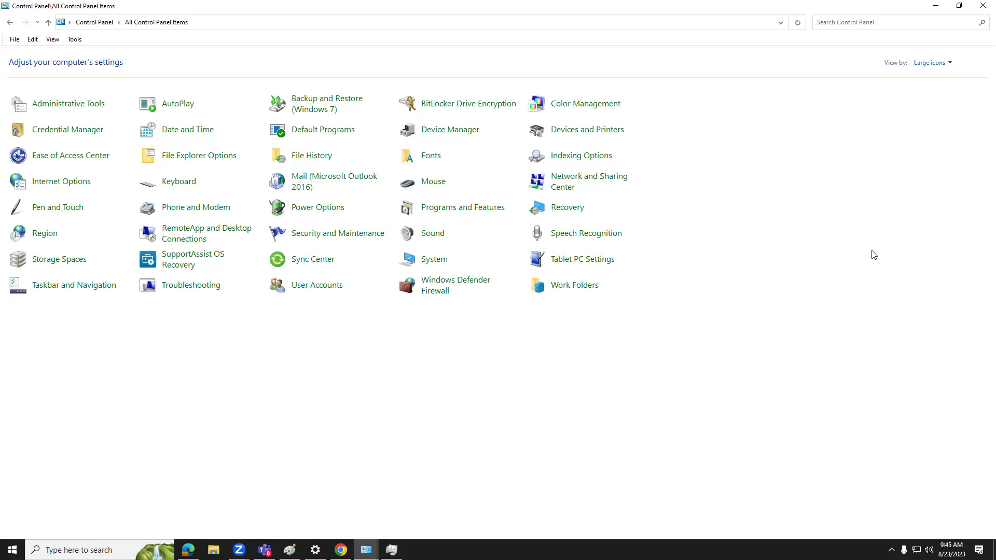
# Close the view options unchanged and open a new File Explorer window on RTP129_STX's folders and drives
pyautogui.click(52, 41)
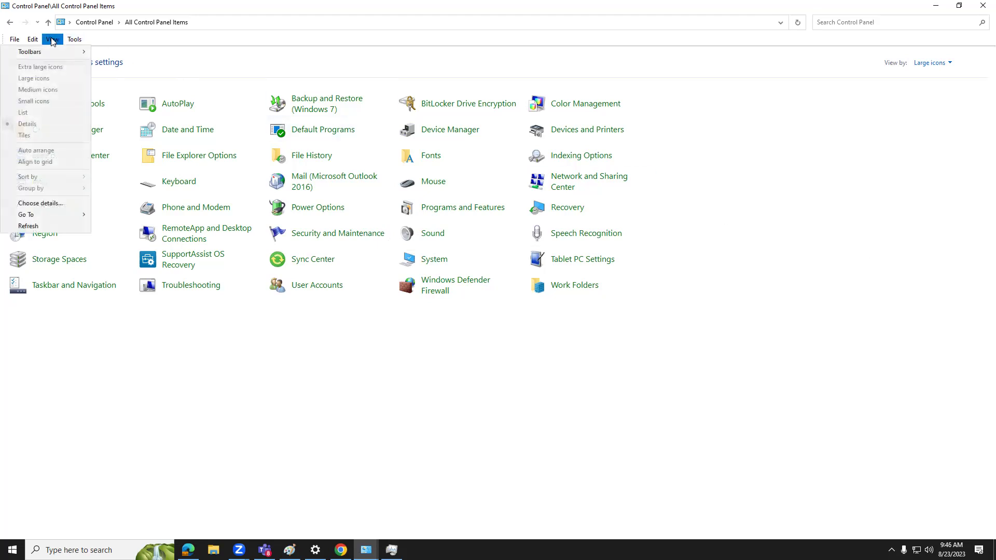
pyautogui.click(187, 340)
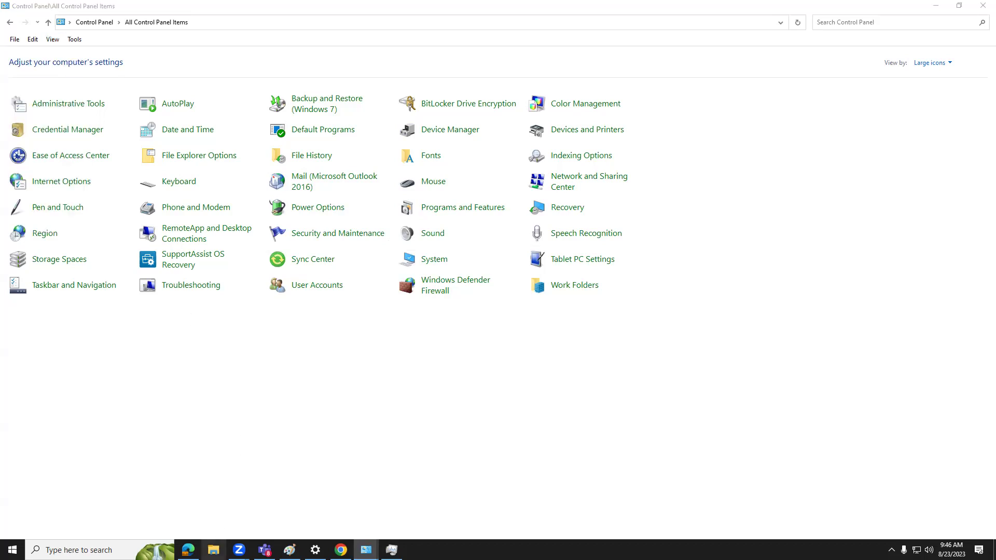
pyautogui.press('super+e')
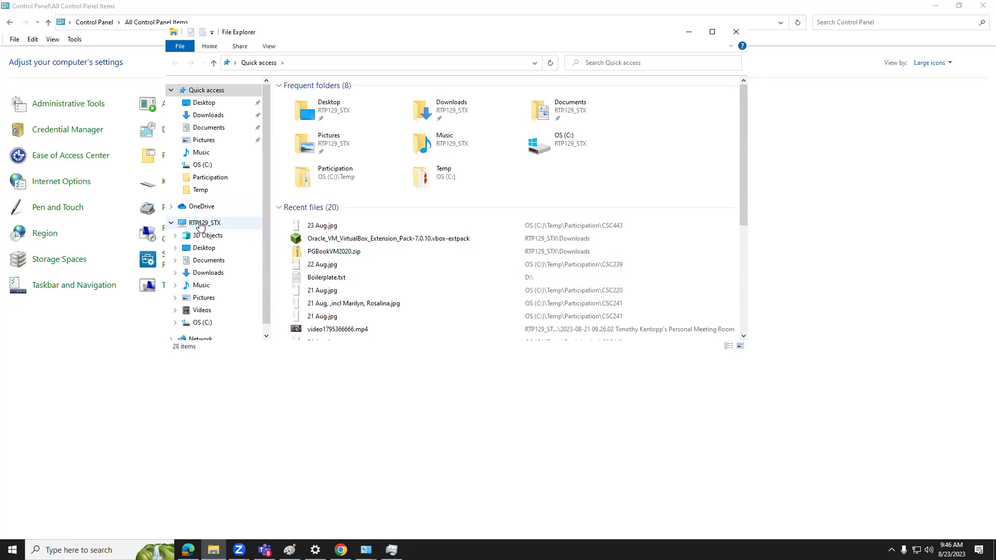
pyautogui.click(200, 225)
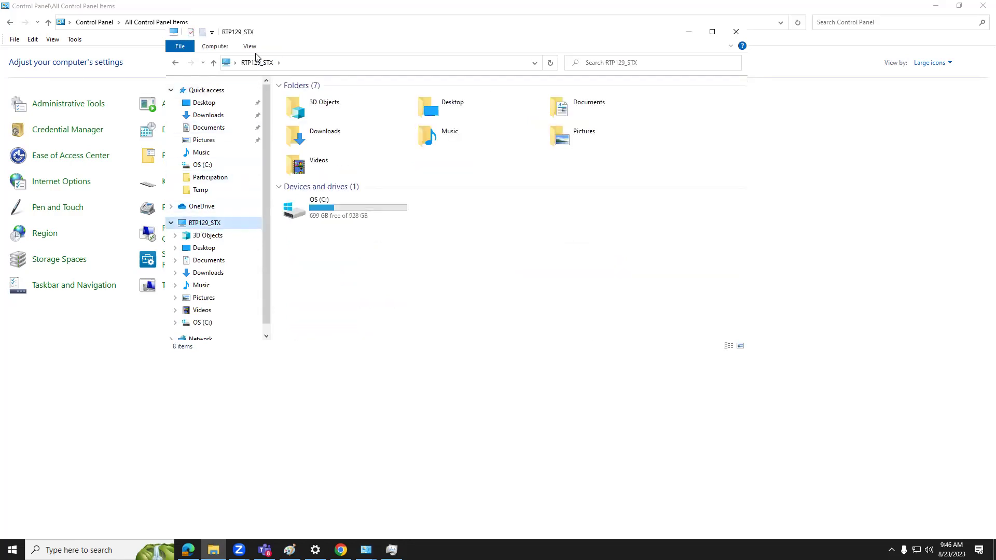
# In Folder Options' View tab, keep 'Show hidden files, folders, and drives' selected and confirm
pyautogui.click(251, 46)
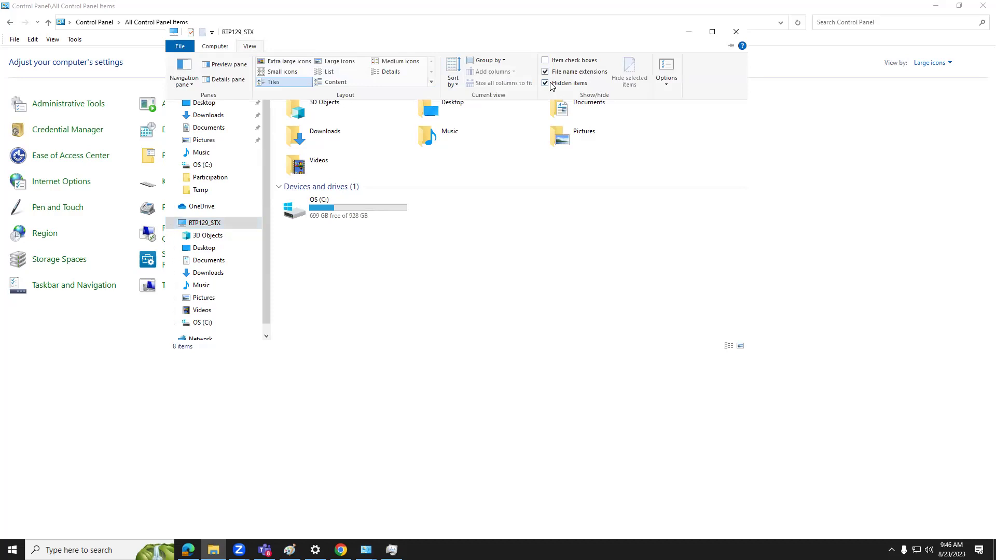
pyautogui.click(666, 85)
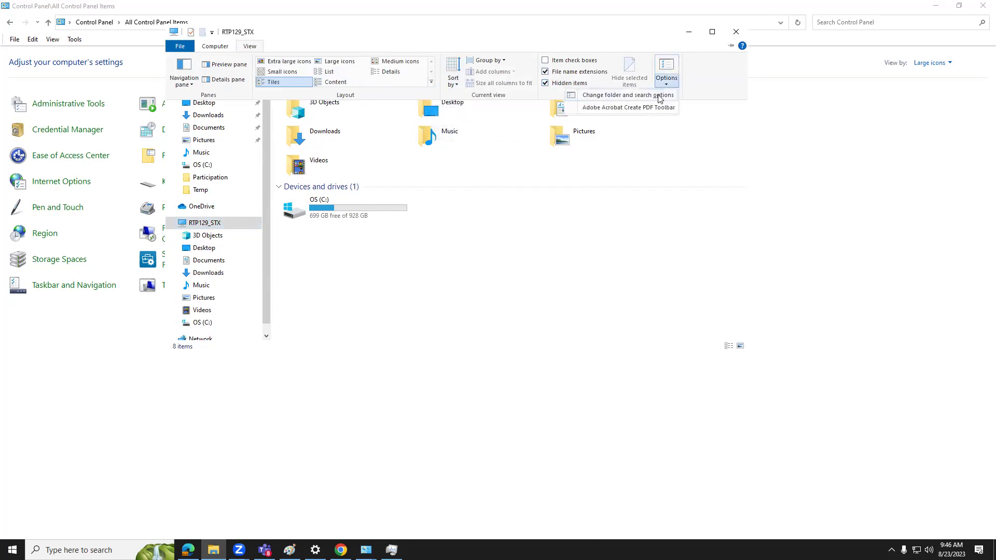
pyautogui.click(659, 95)
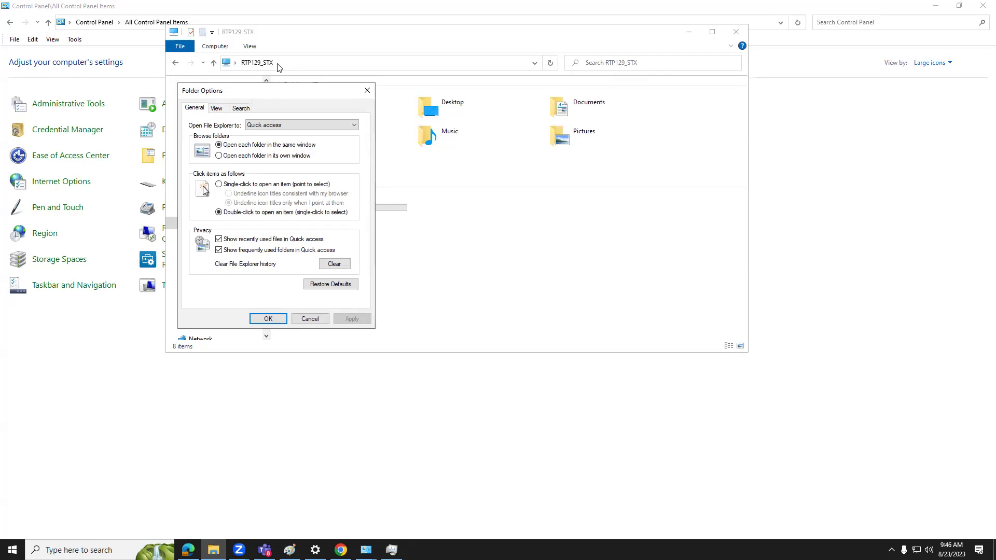
pyautogui.click(218, 108)
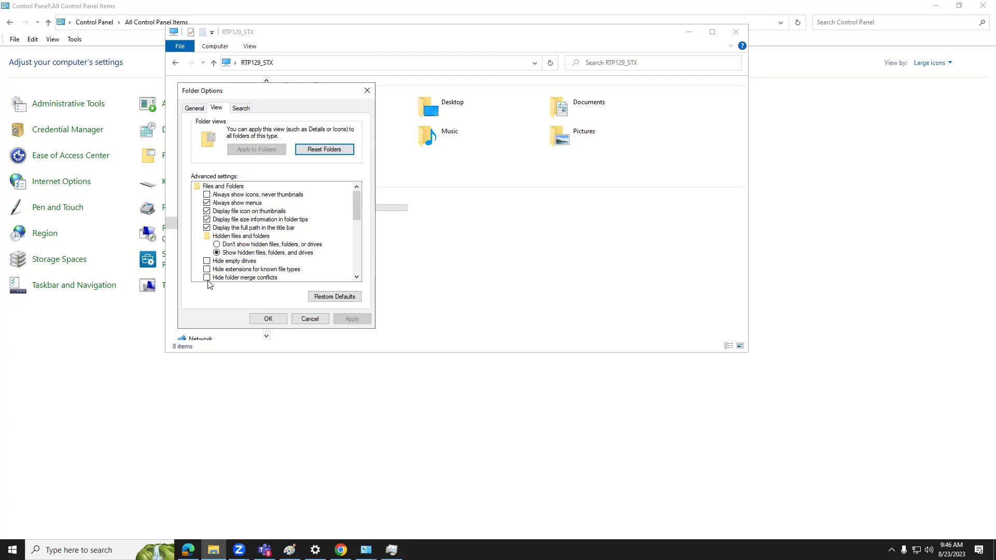
pyautogui.click(269, 319)
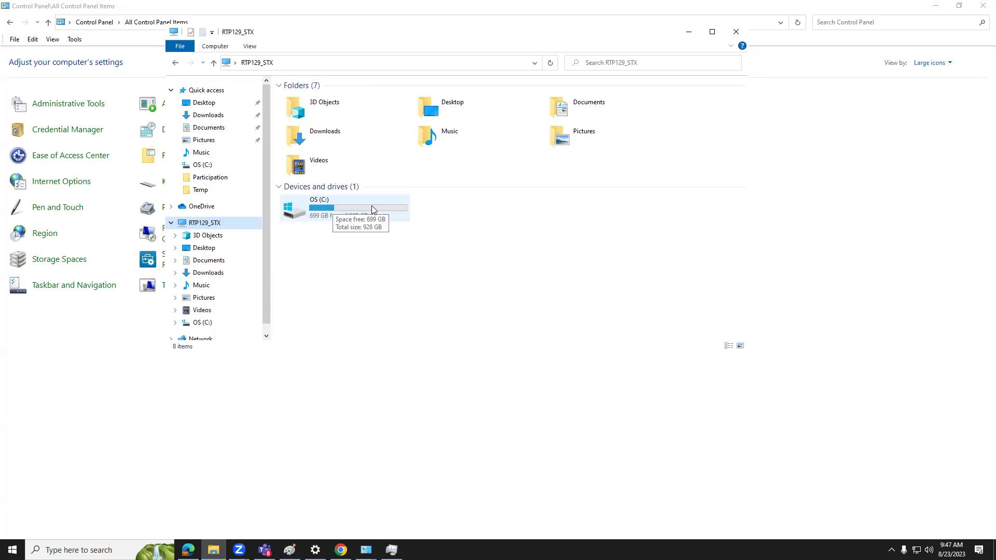
# Minimize File Explorer and close the All Control Panel Items window, leaving the empty desktop
pyautogui.click(690, 32)
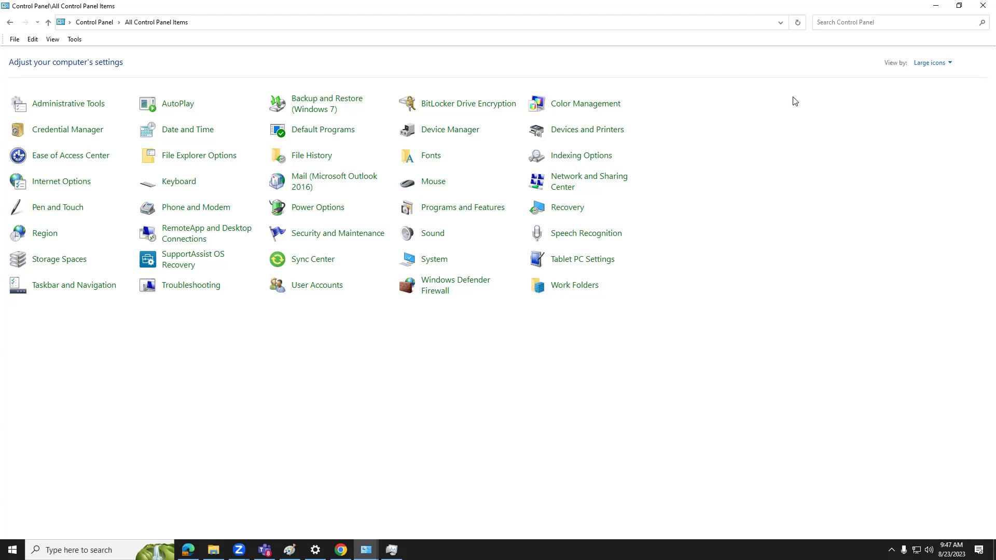
pyautogui.click(983, 8)
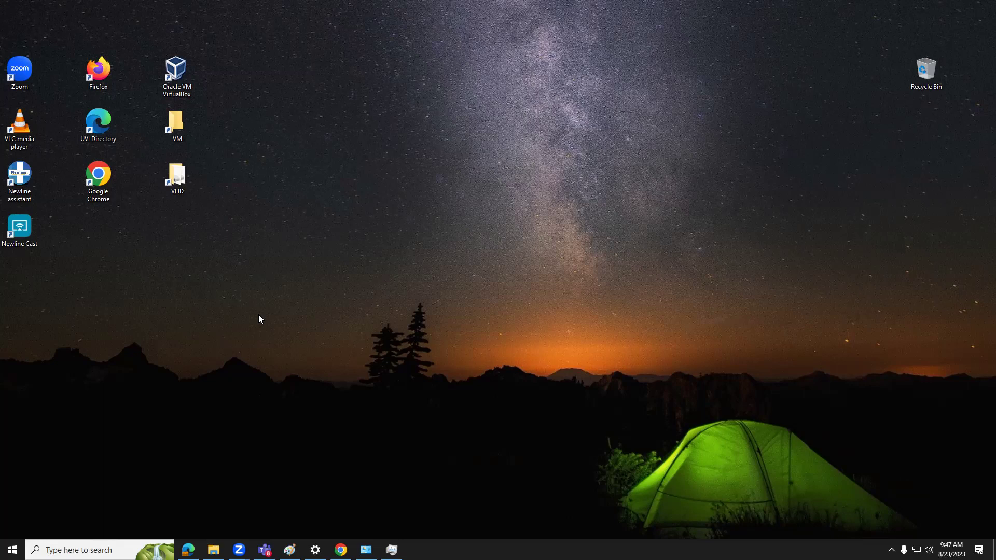
# Reopen File Explorer, launch Manage from RTP129_STX's menu, and move Computer Management to the lower right
pyautogui.click(213, 550)
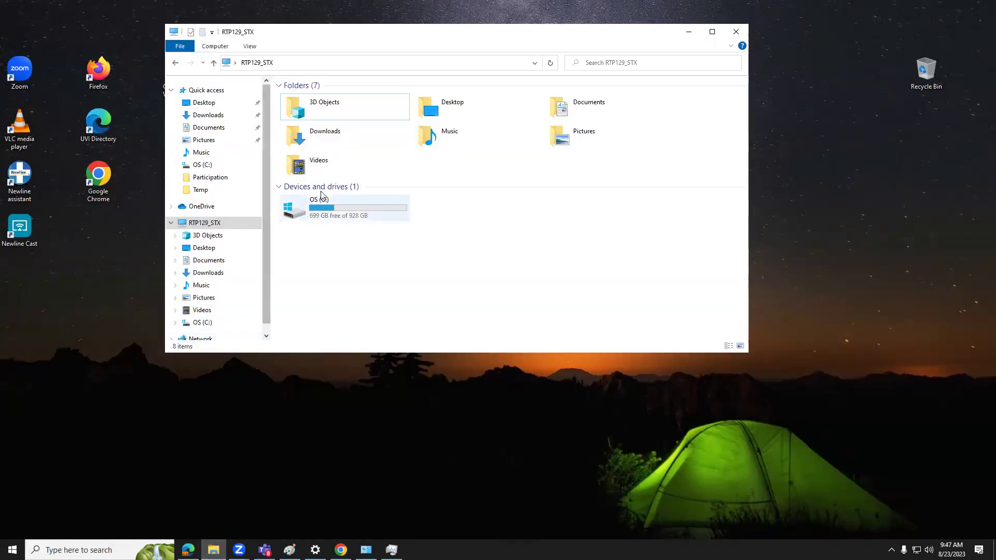
pyautogui.rightClick(212, 223)
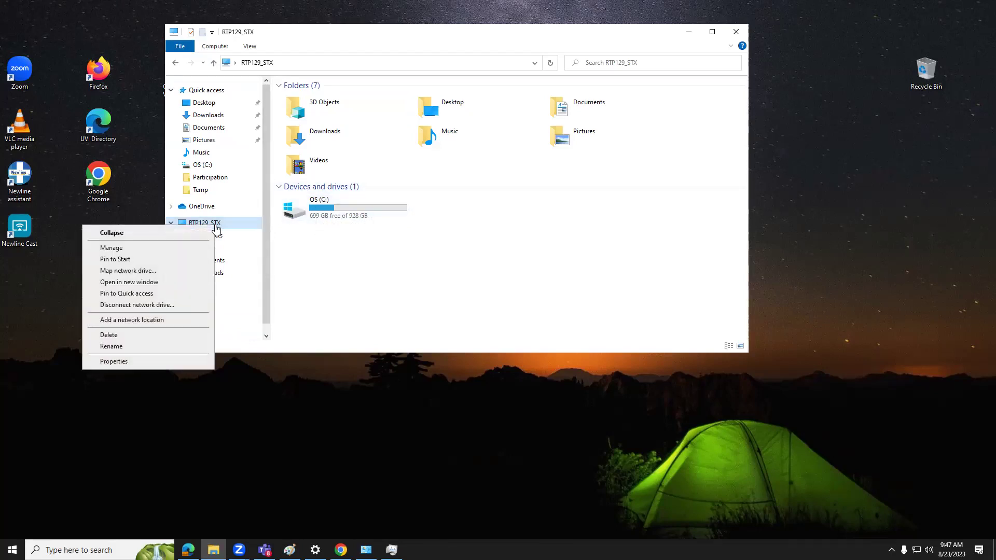
pyautogui.click(118, 248)
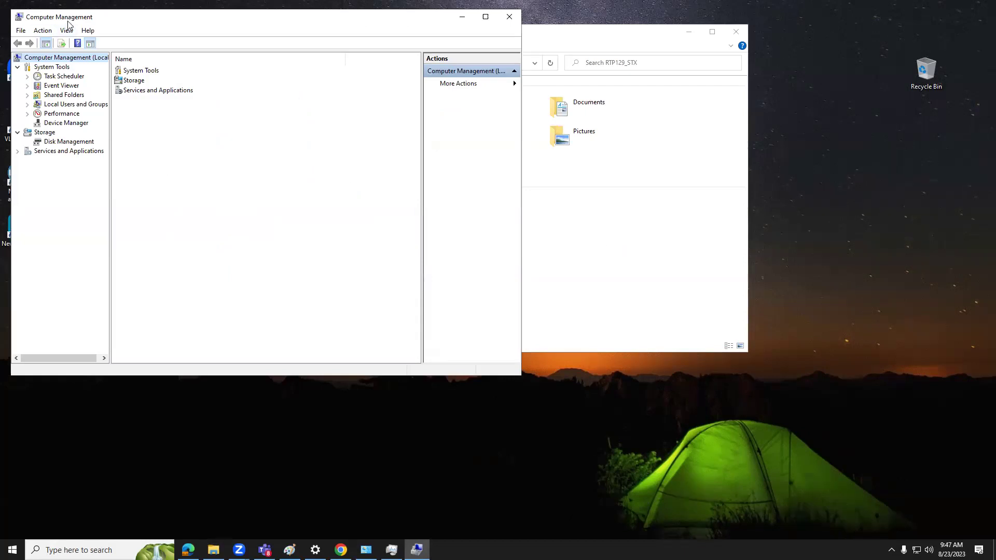
pyautogui.moveTo(68, 22); pyautogui.dragTo(426, 136)
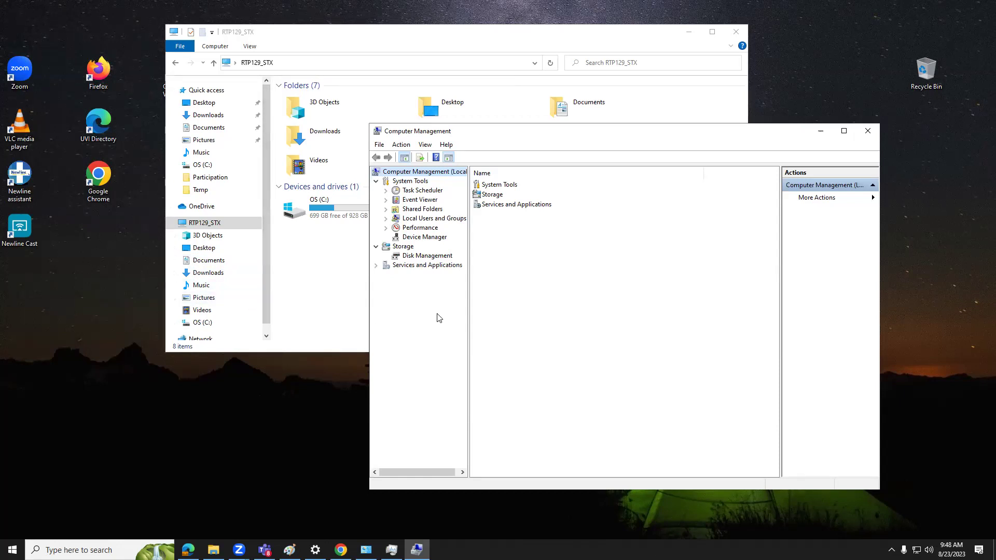
# Show Disk 0 in Disk Management and bring up the OS (C:) partition's context menu
pyautogui.click(434, 258)
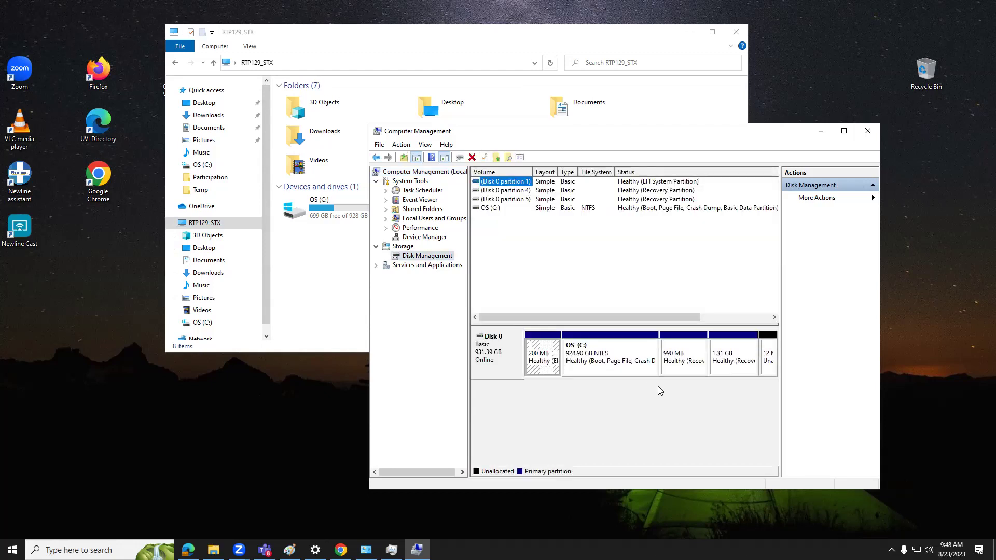
pyautogui.click(624, 351)
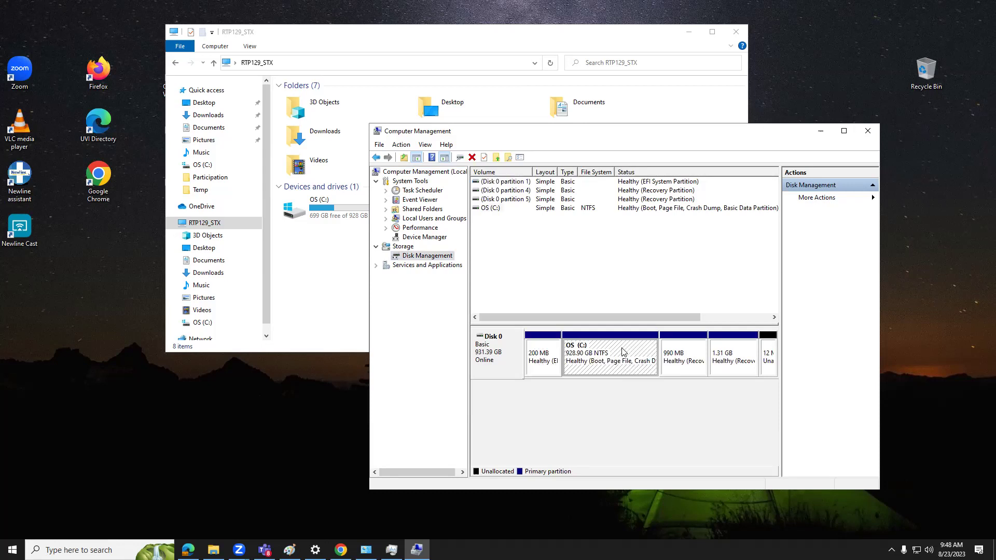
pyautogui.rightClick(624, 352)
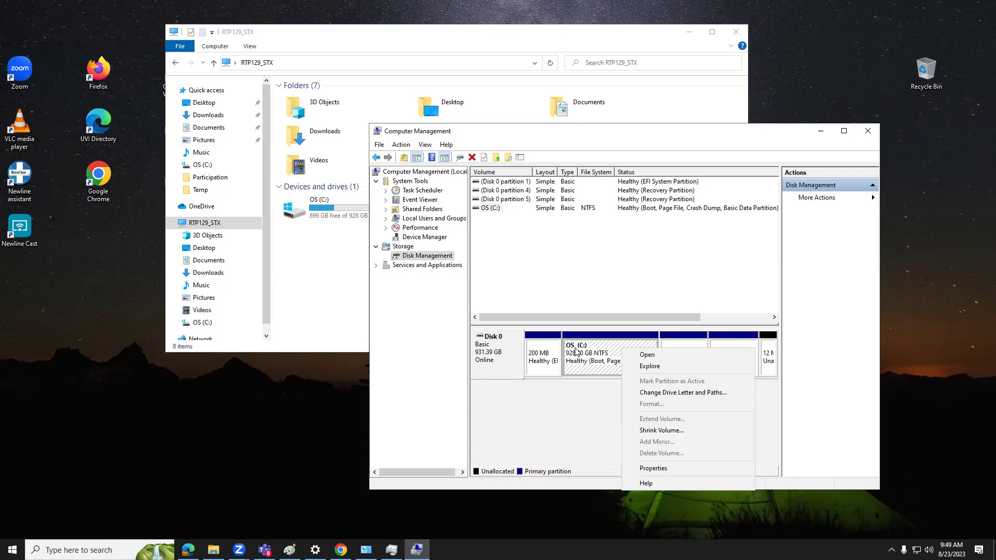
# Close the OS (C:) context menu, glance at File Explorer, and return to Disk Management
pyautogui.click(577, 406)
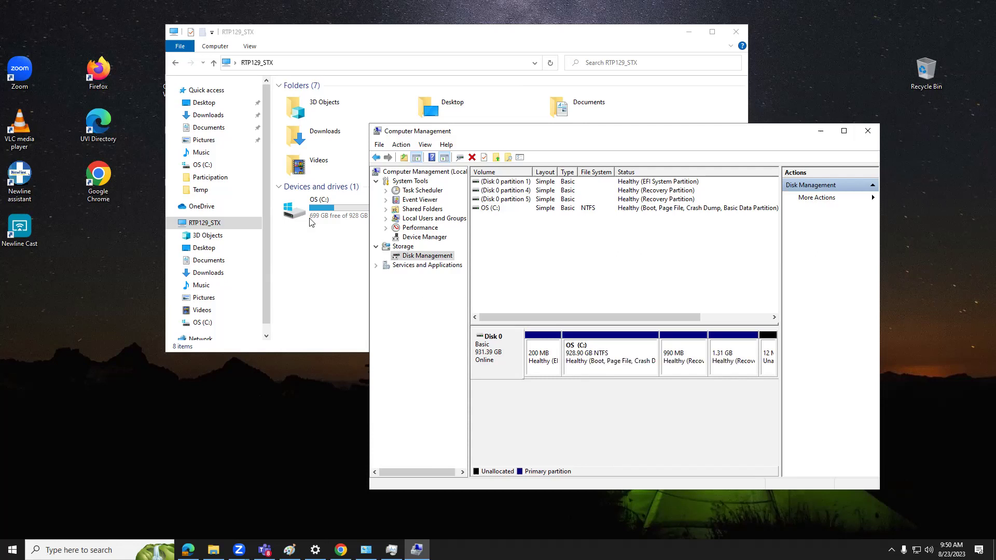
pyautogui.click(307, 47)
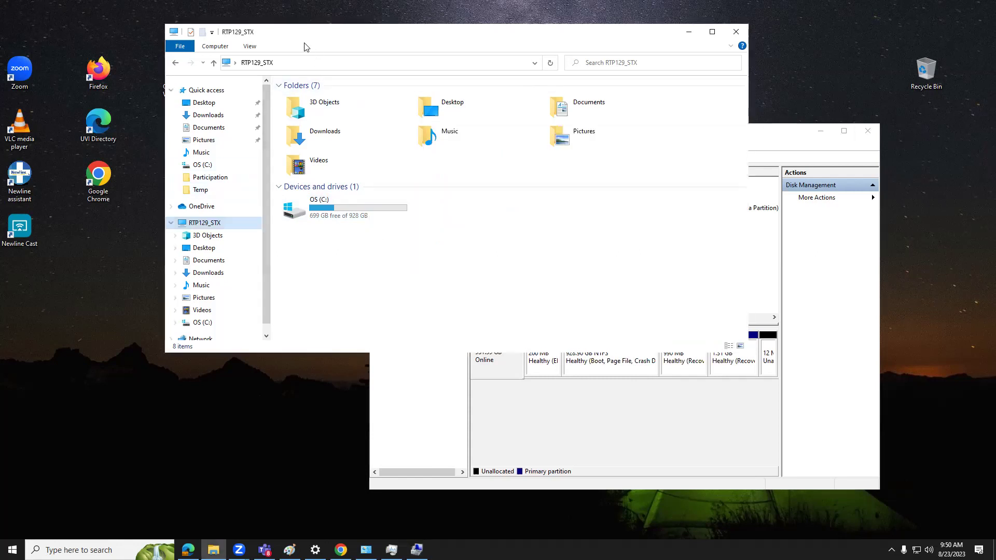
pyautogui.click(589, 373)
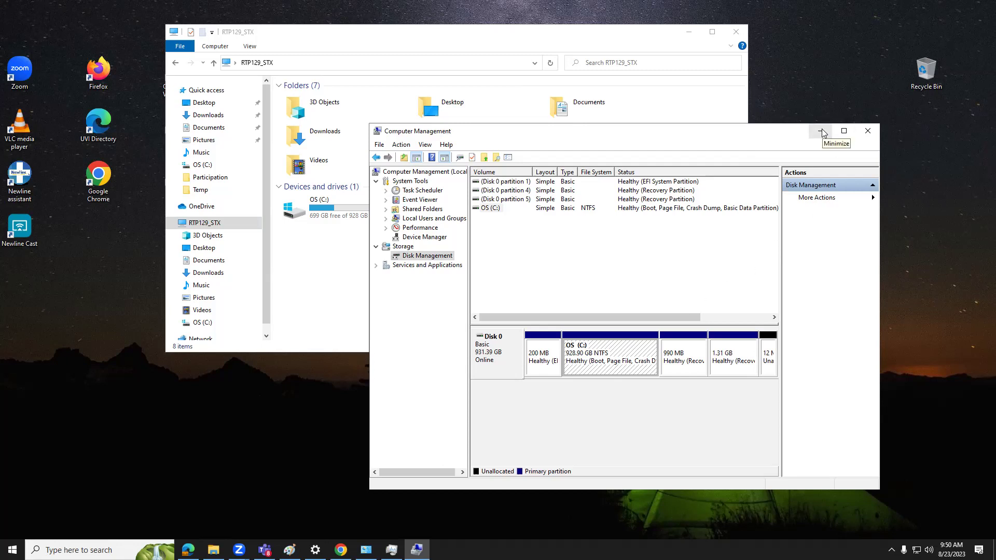
# Minimize Computer Management and read the OS (C:) drive's space: 699 GB free of 928 GB
pyautogui.click(821, 130)
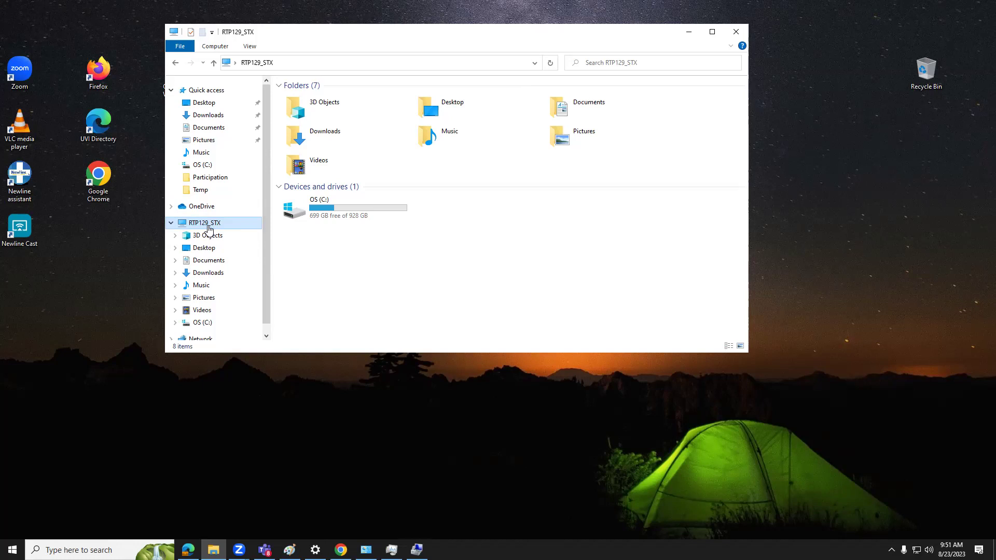
pyautogui.click(323, 203)
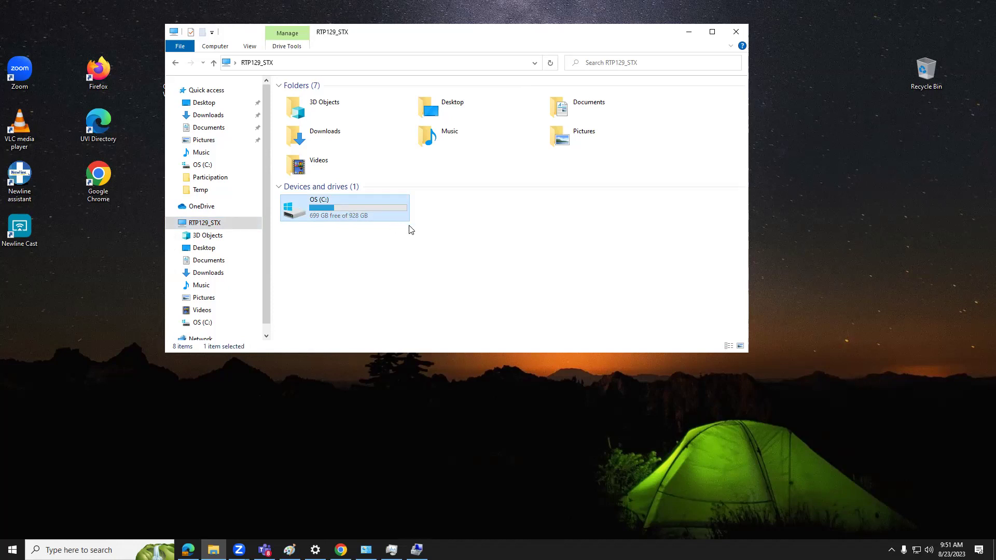
pyautogui.moveTo(351, 209)
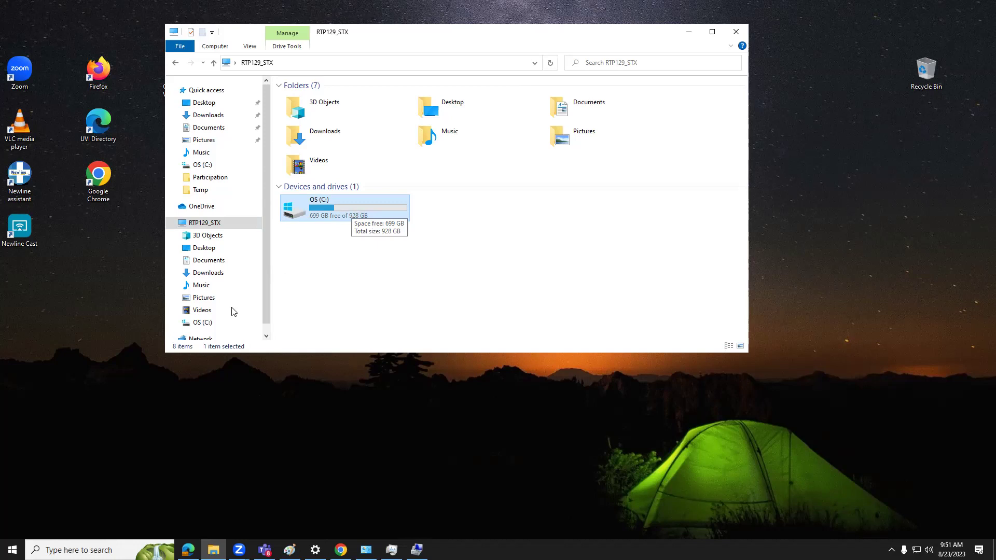
# Go to Settings > System > About to view the OptiPlex 7090 specs and Windows 10 Pro 22H2
pyautogui.click(12, 550)
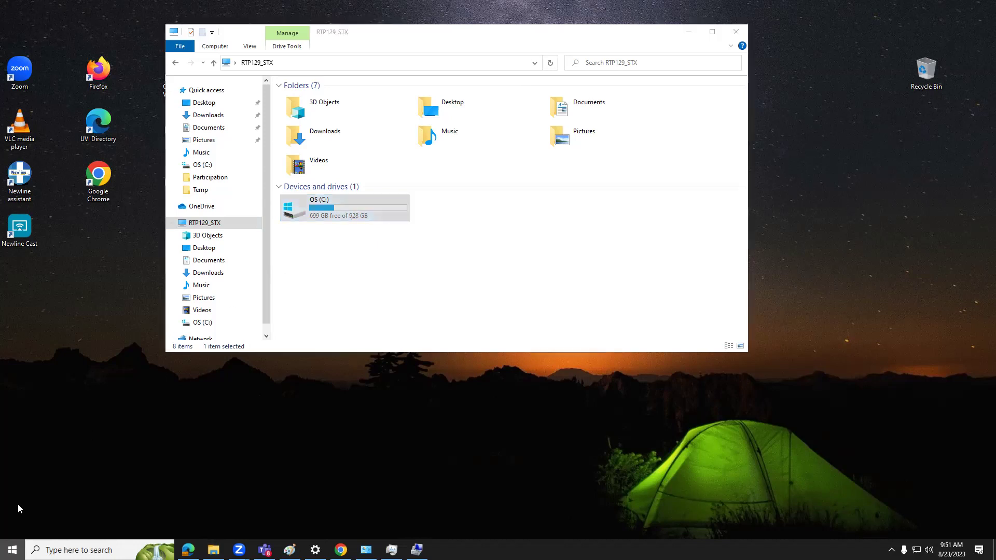
pyautogui.click(13, 503)
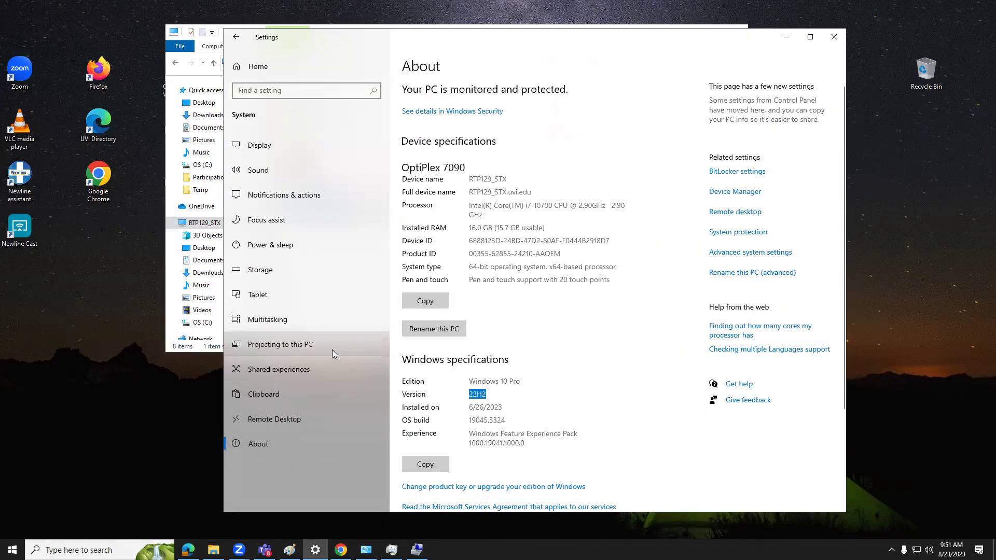
pyautogui.click(259, 67)
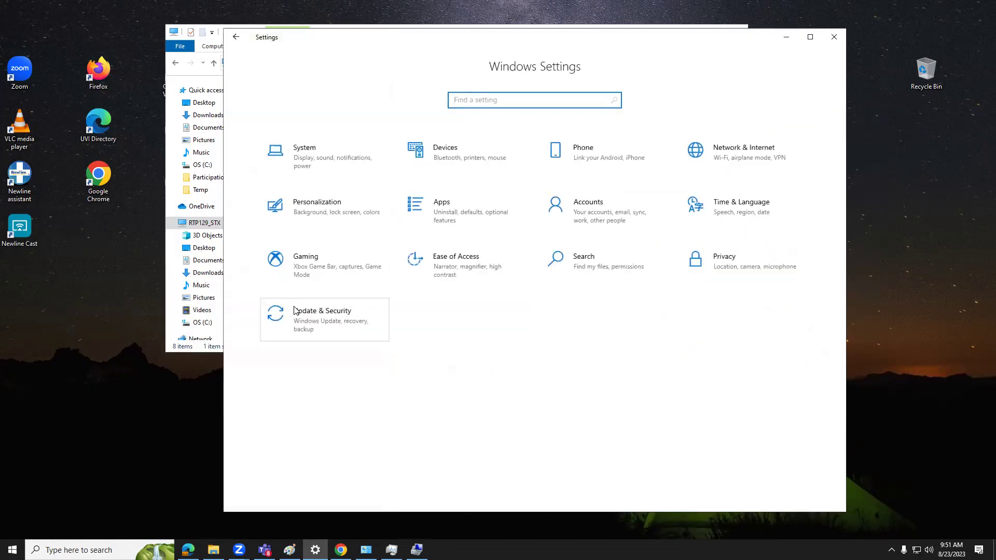
pyautogui.click(299, 162)
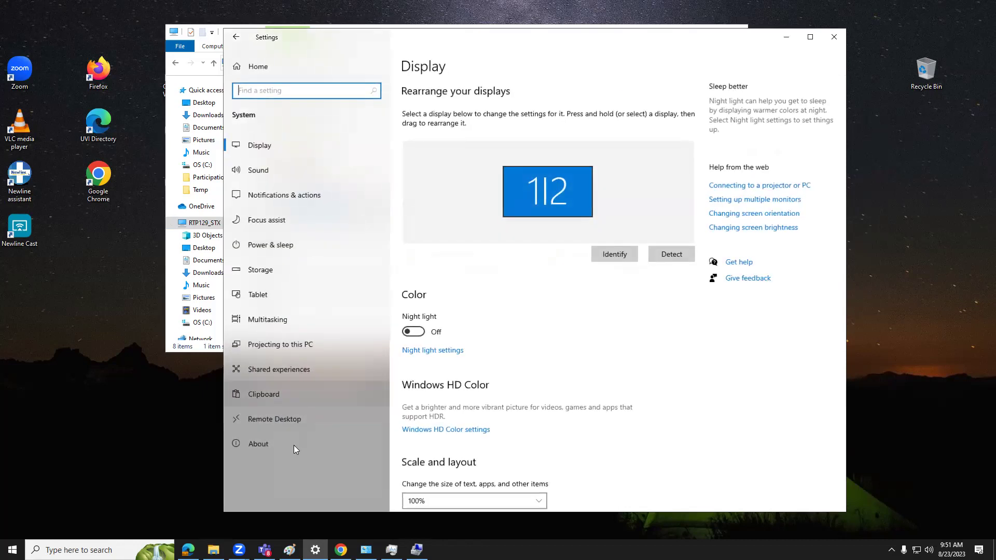
pyautogui.click(284, 451)
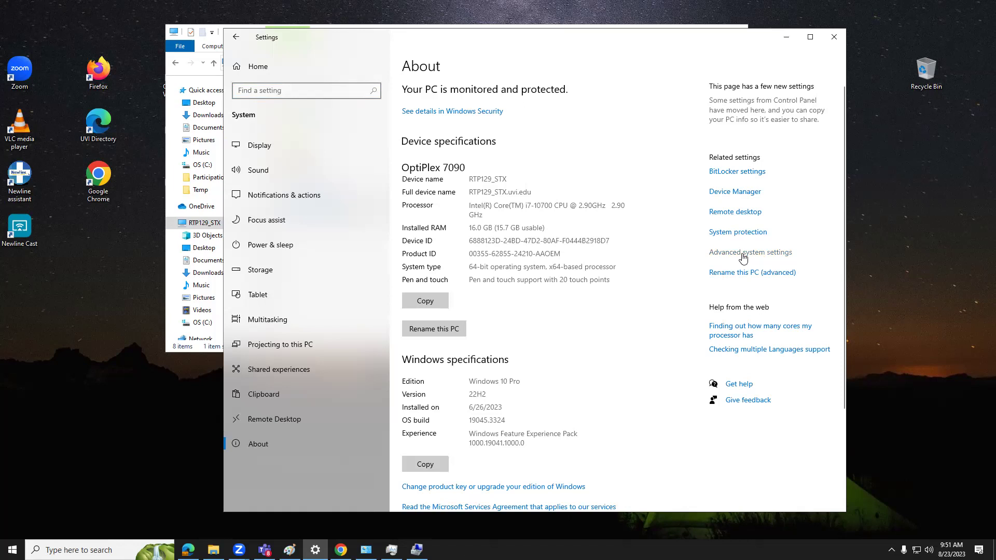
# Open System Properties, move it lower, check the Computer Name and Hardware tabs, then return to Advanced
pyautogui.click(744, 254)
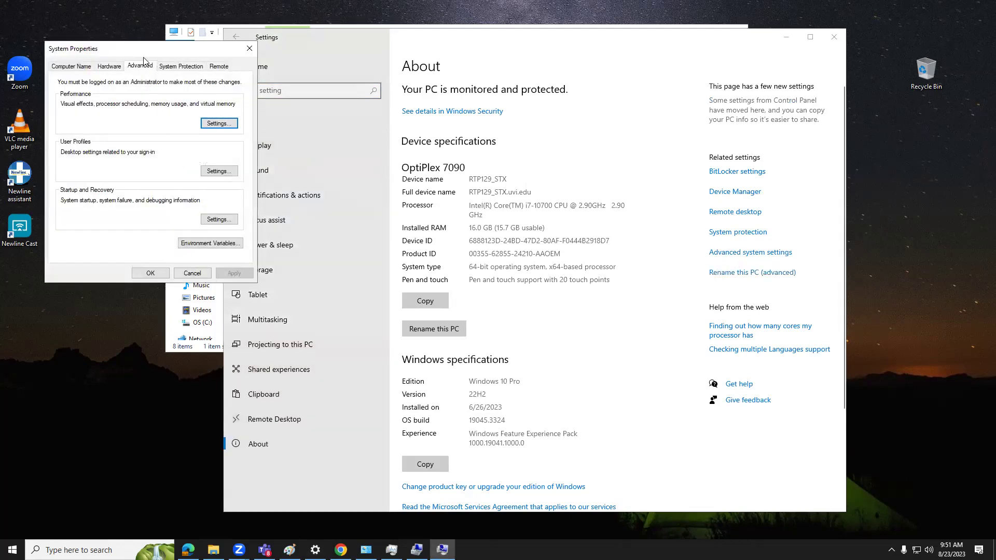
pyautogui.moveTo(156, 48); pyautogui.dragTo(240, 229)
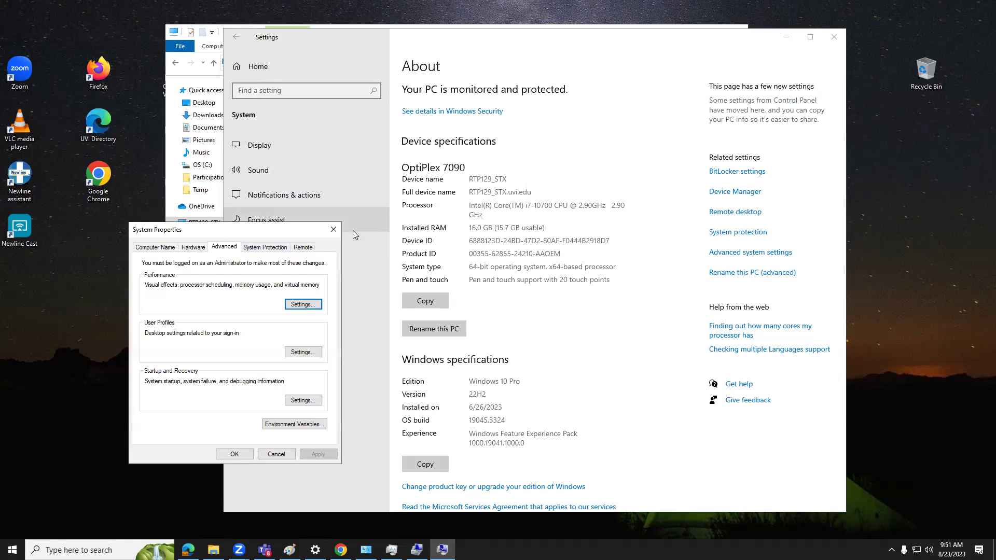
pyautogui.click(171, 248)
pyautogui.click(192, 248)
pyautogui.click(162, 248)
pyautogui.click(224, 249)
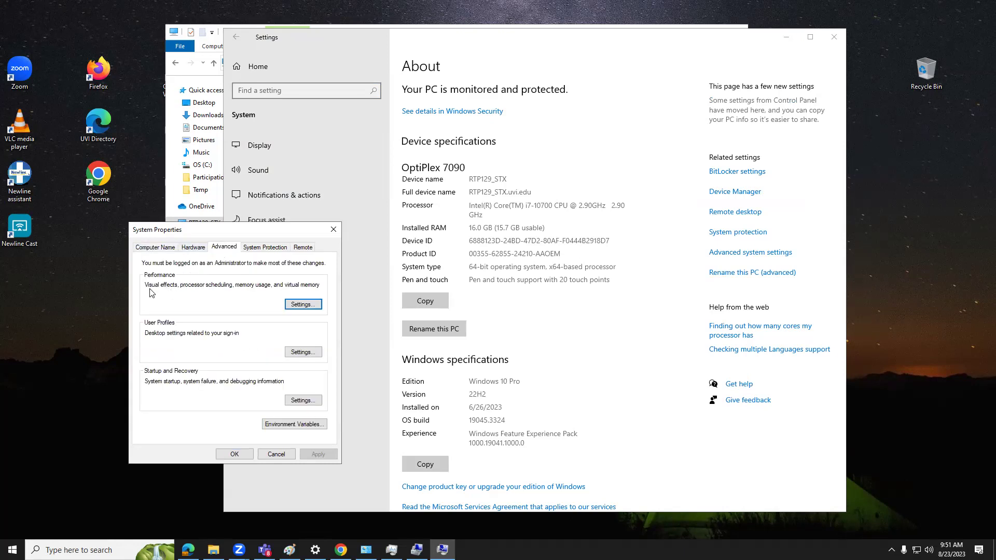
# In Performance Options, try 'Adjust for best performance', then revert to 'Let Windows choose what's best for my computer'
pyautogui.click(302, 305)
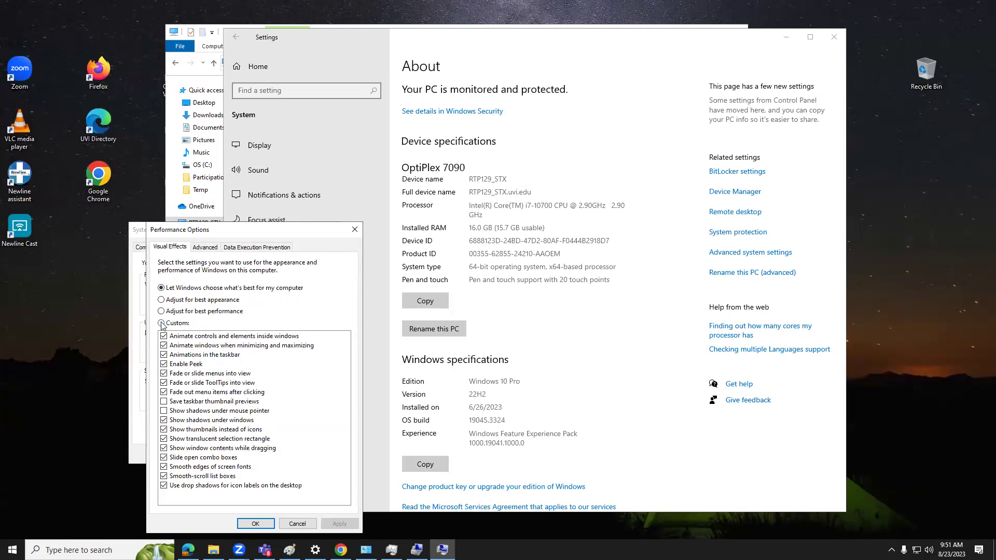
pyautogui.click(200, 311)
pyautogui.click(204, 290)
# Open Virtual Memory to view the C: drive's custom 32768 MB paging file size
pyautogui.click(207, 250)
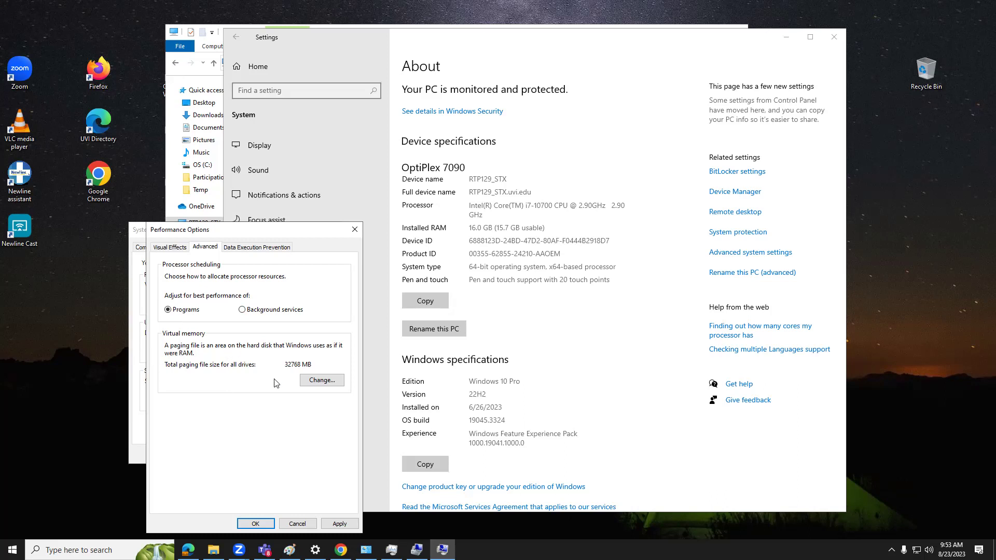
pyautogui.click(310, 382)
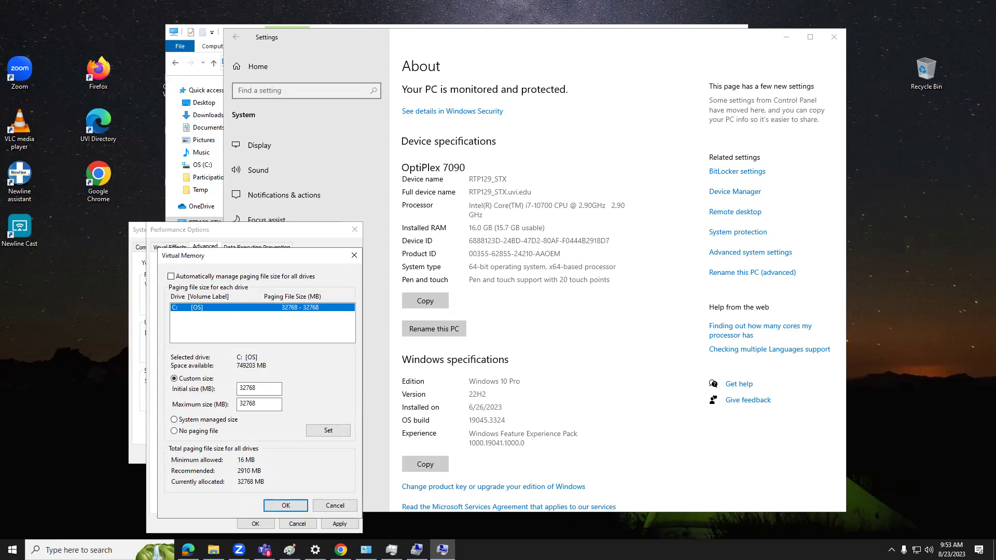
# Check Task Manager's memory (7.8 of 15.7 GB used), then minimize it
pyautogui.rightClick(585, 550)
pyautogui.click(608, 501)
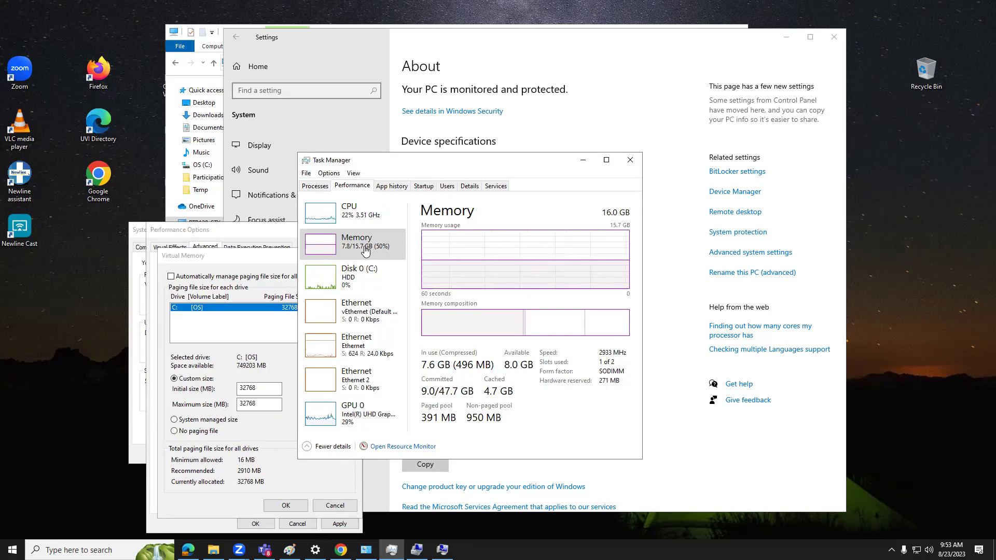
pyautogui.click(582, 162)
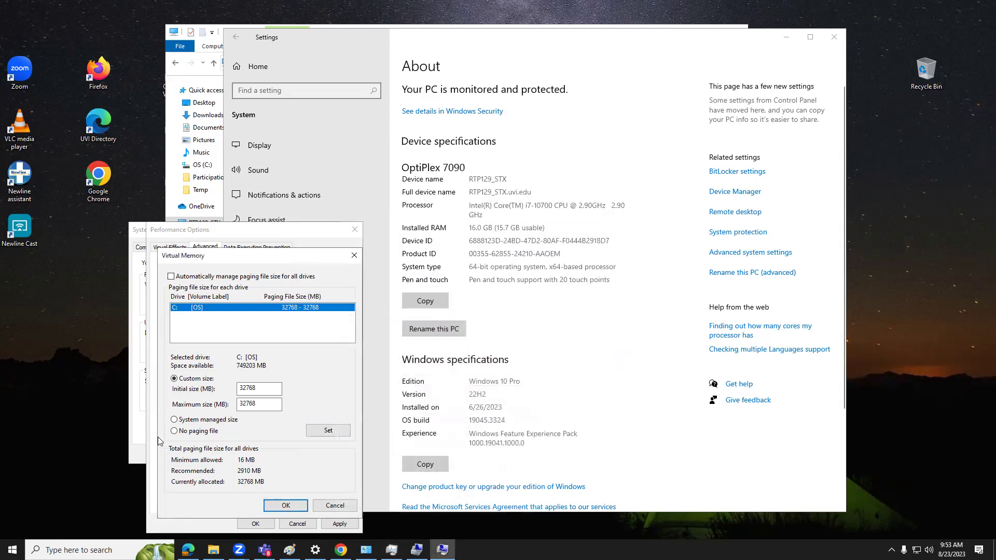
# Calculate 16*2*1024 = 32,768 in Calculator and move the window aside
pyautogui.click(13, 550)
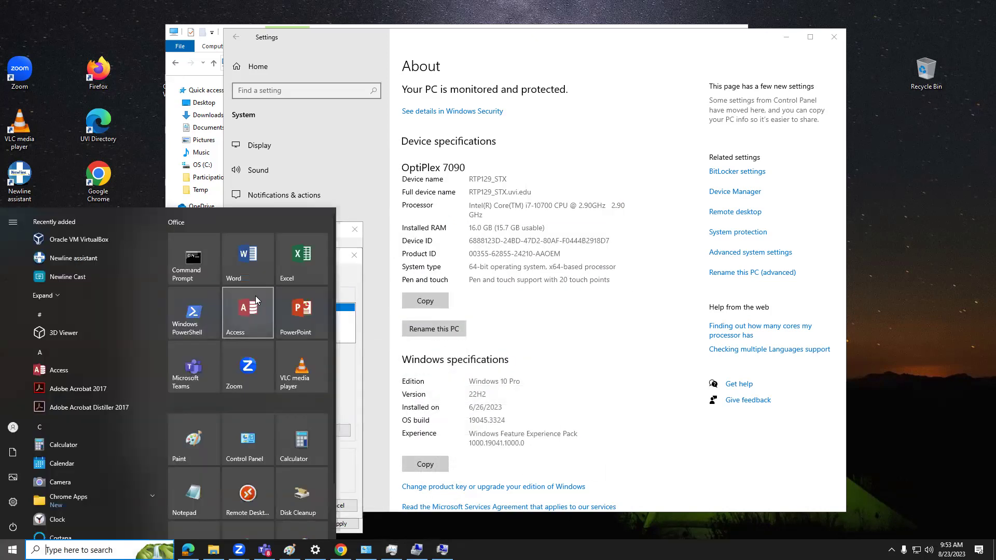
pyautogui.click(298, 441)
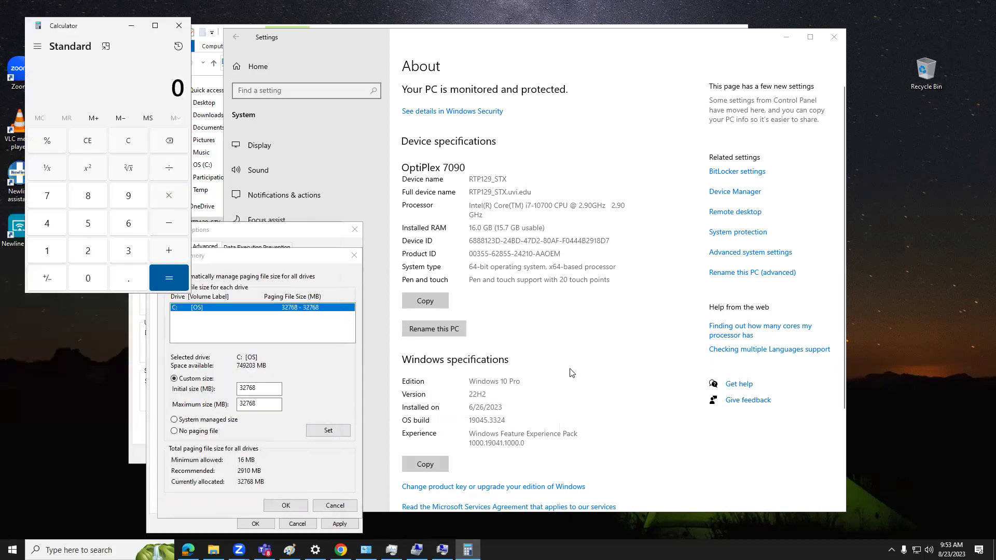
pyautogui.write('16*2*102')
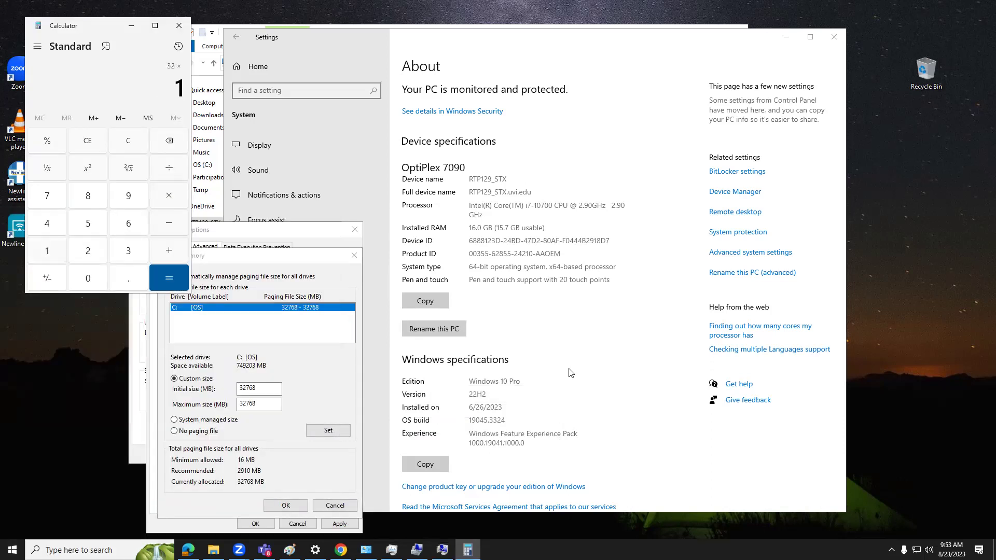
pyautogui.write('4')
pyautogui.press('Return')
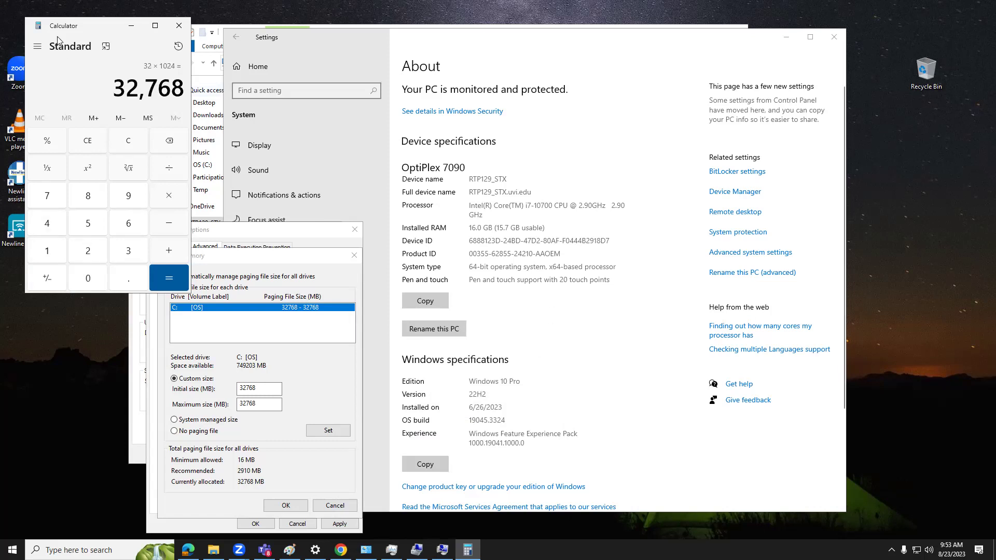
pyautogui.moveTo(62, 30); pyautogui.dragTo(450, 193)
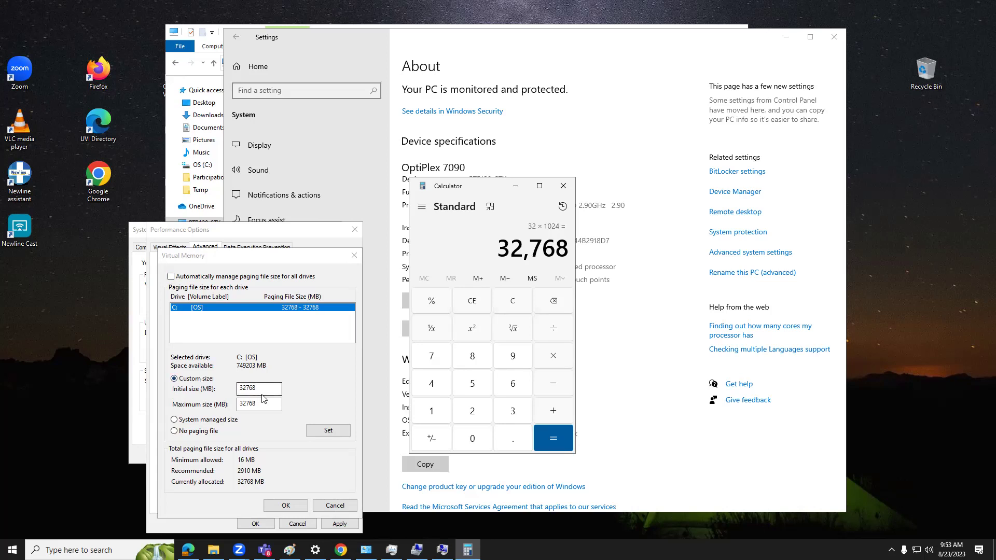
# Focus the Maximum size box, then bring File Explorer's This PC view forward showing 699 GB free on C:
pyautogui.click(249, 404)
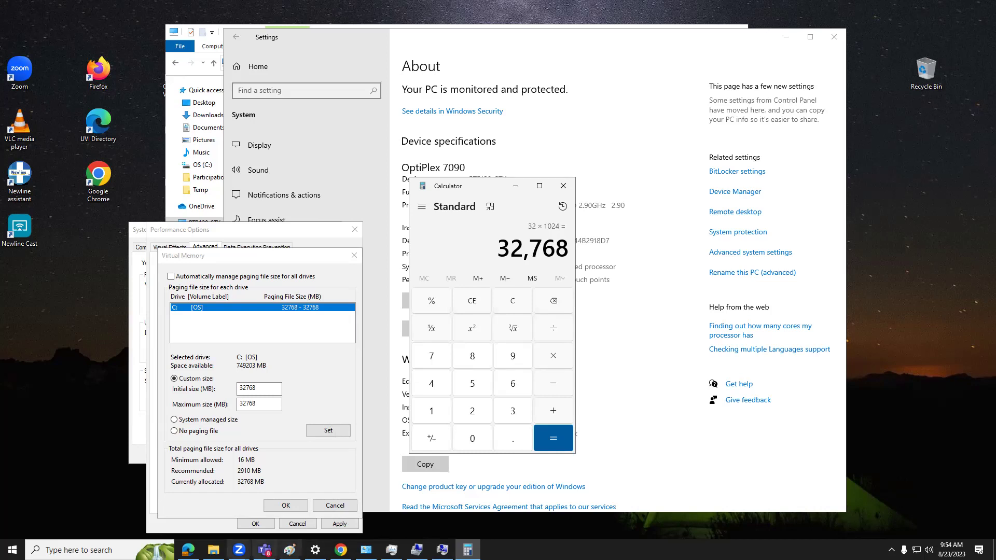
pyautogui.click(213, 550)
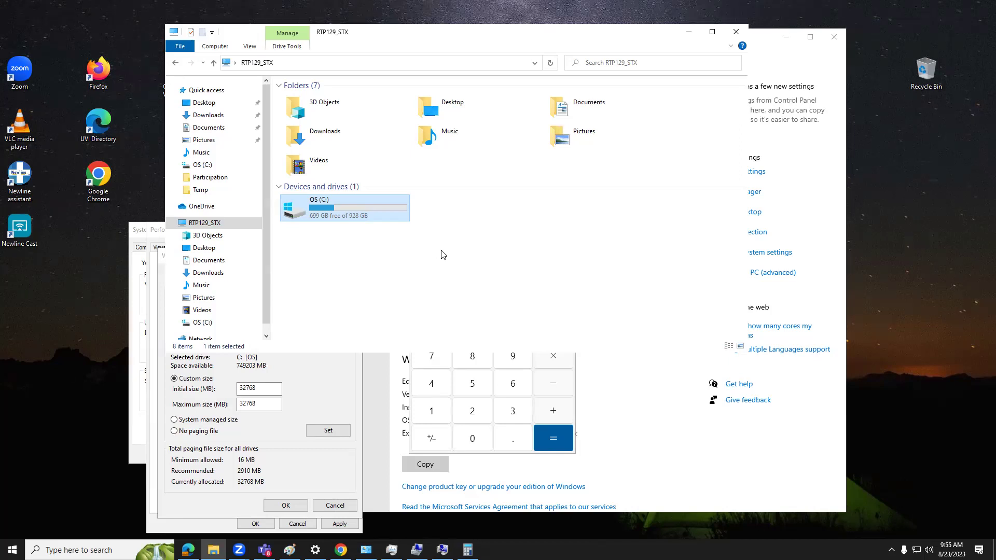
# Minimize the File Explorer, Calculator and Settings windows
pyautogui.click(687, 33)
pyautogui.click(516, 187)
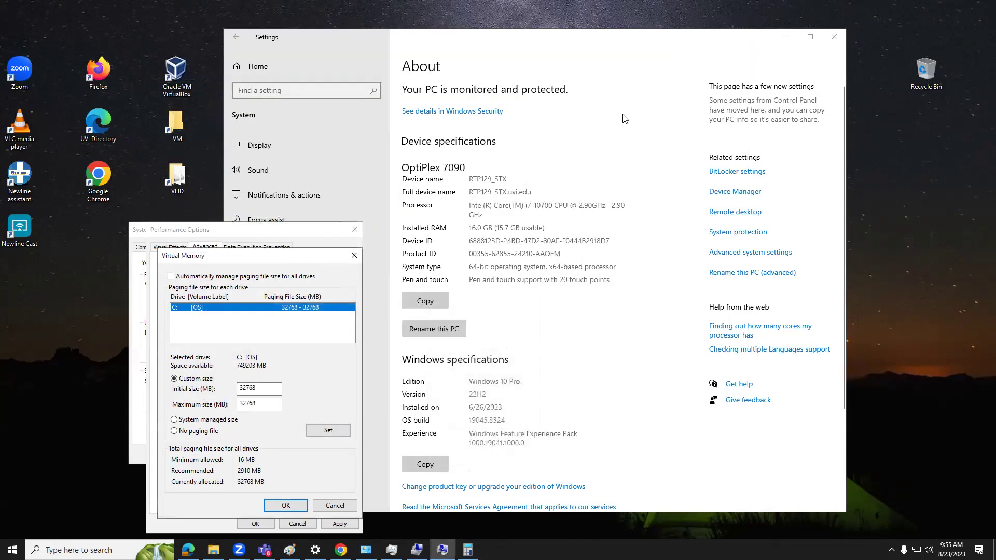
pyautogui.click(785, 39)
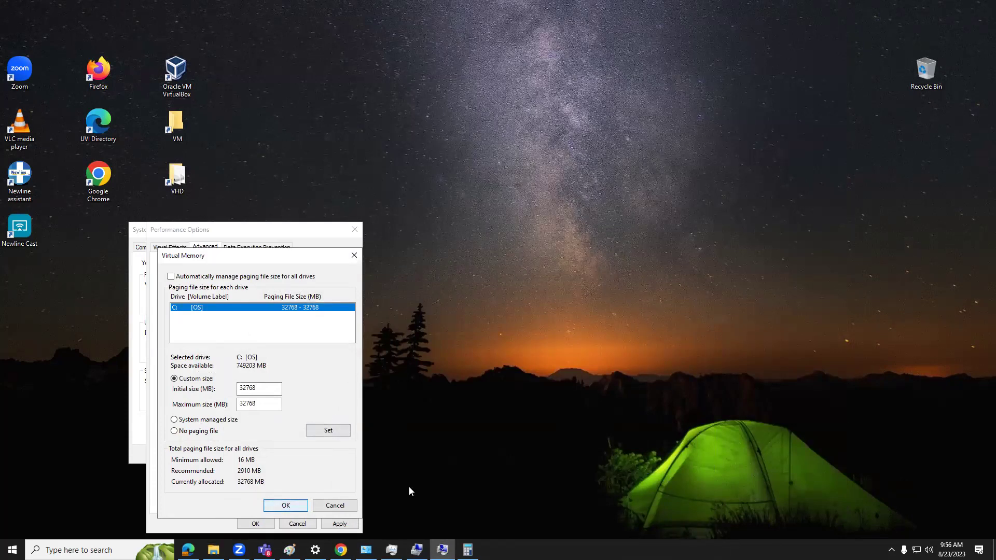
# Cancel Virtual Memory unchanged, OK Performance Options and System Properties, then minimize File Explorer
pyautogui.click(344, 510)
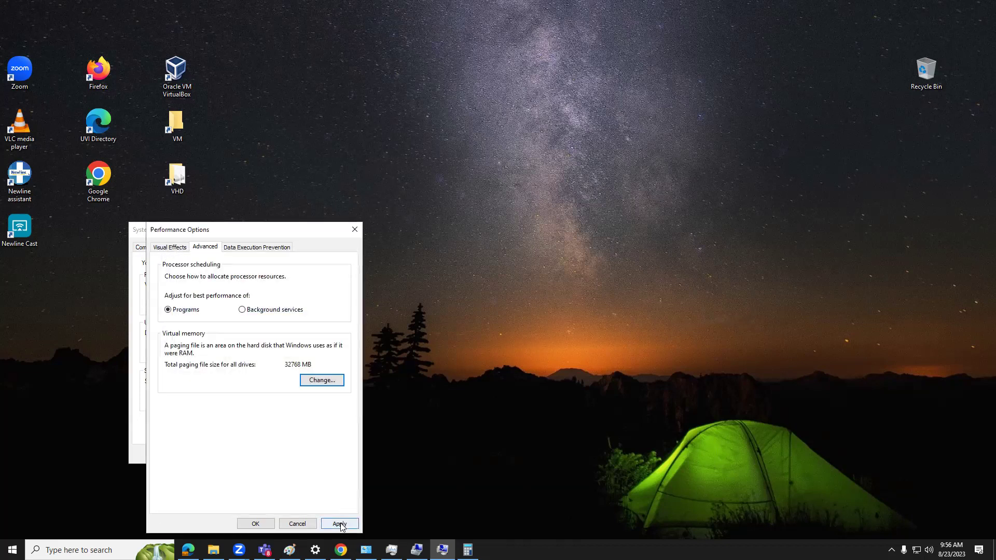
pyautogui.click(343, 525)
pyautogui.click(342, 524)
pyautogui.click(256, 524)
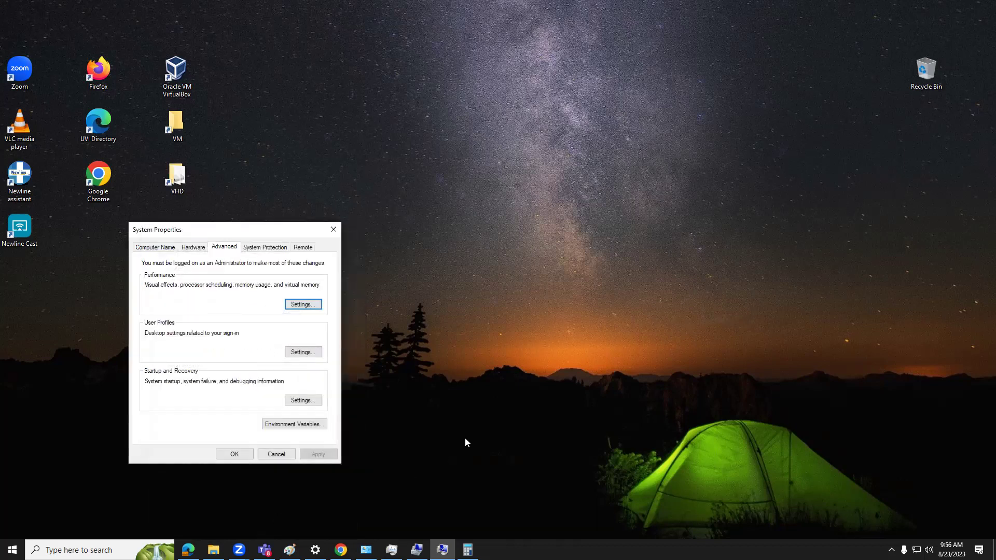
pyautogui.click(233, 454)
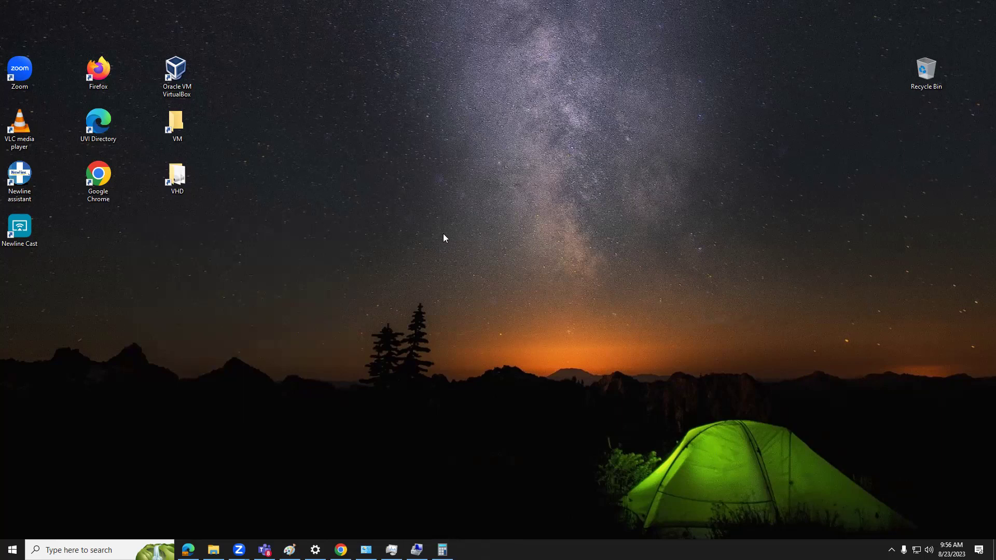
pyautogui.click(214, 550)
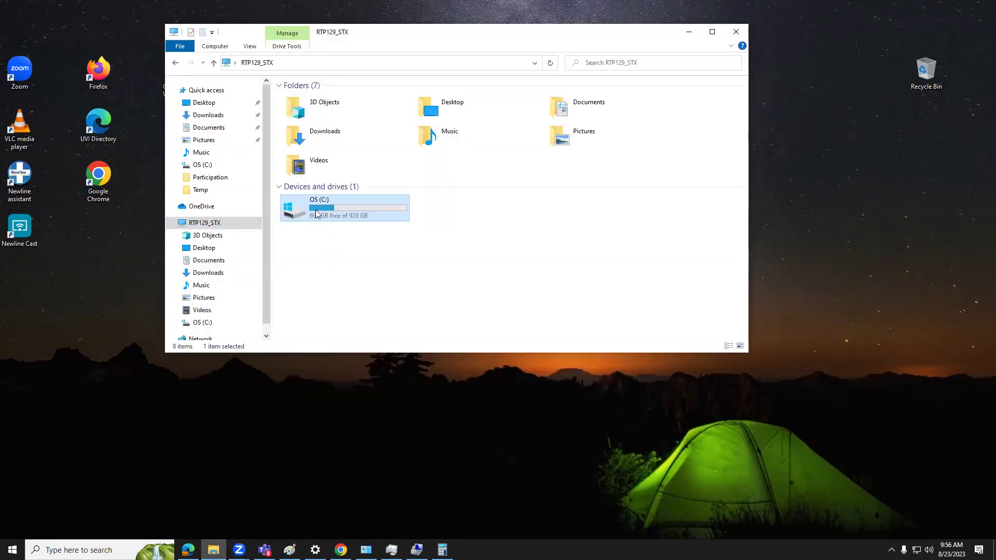
pyautogui.click(693, 32)
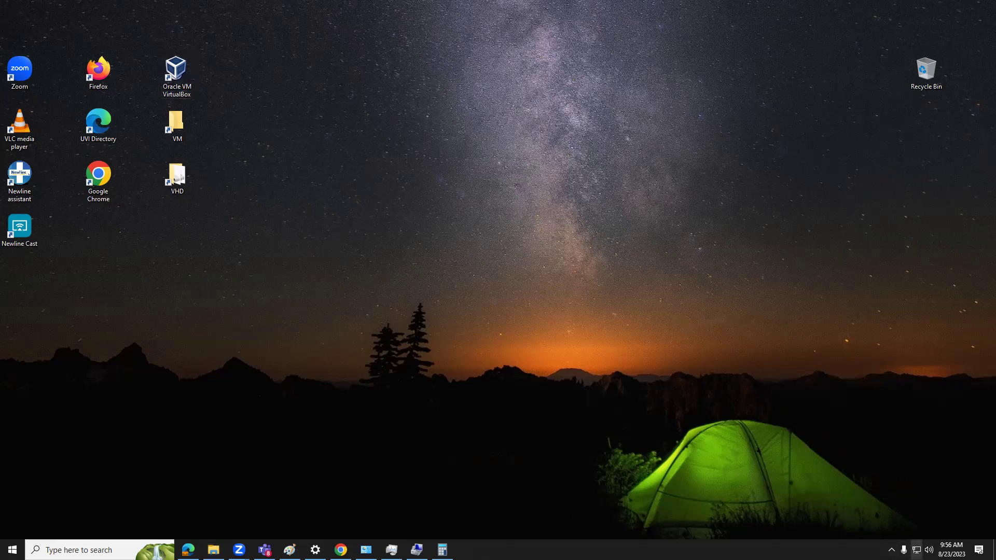
# Open Network Connections via Network and Sharing Center and select the vEthernet (Default Switch) adapter
pyautogui.click(917, 550)
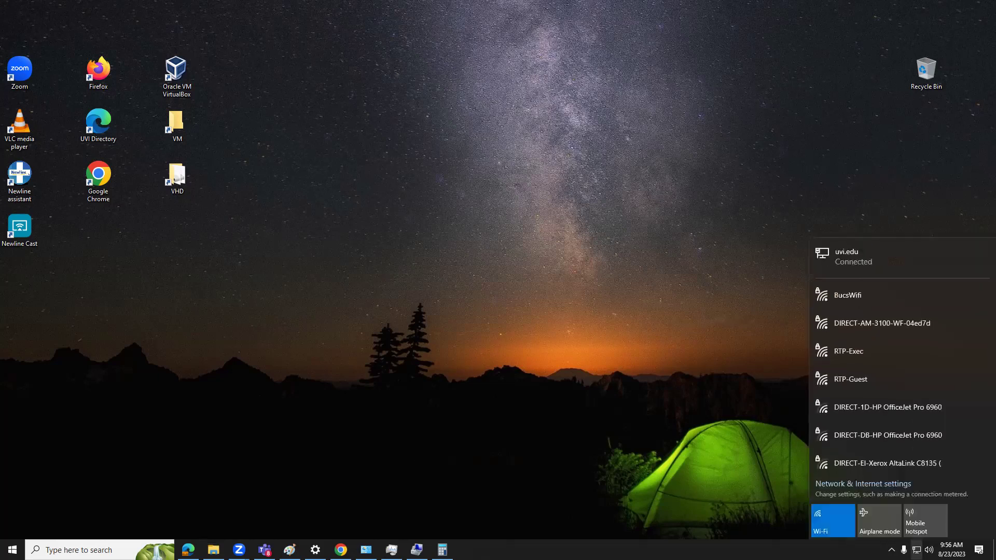
pyautogui.click(871, 487)
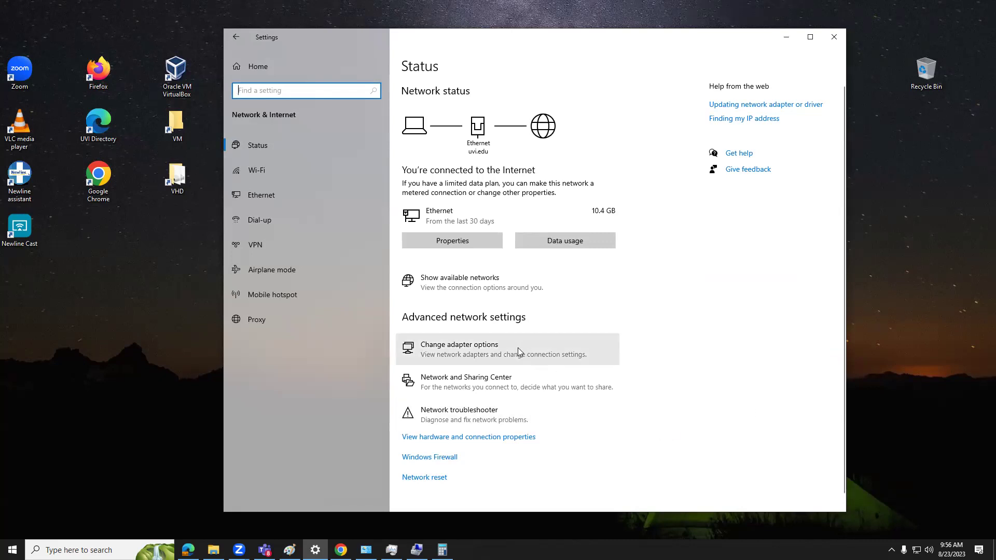
pyautogui.click(472, 382)
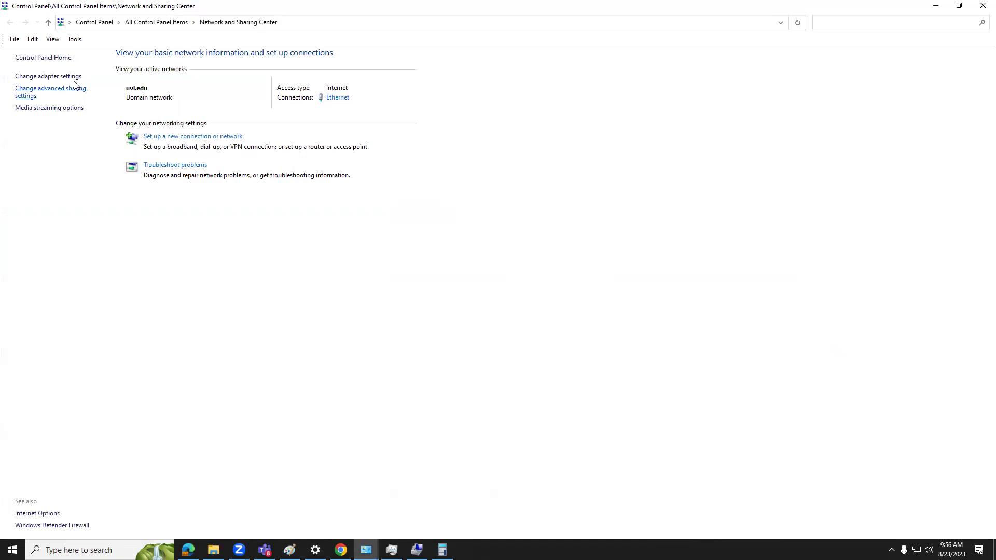
pyautogui.click(73, 78)
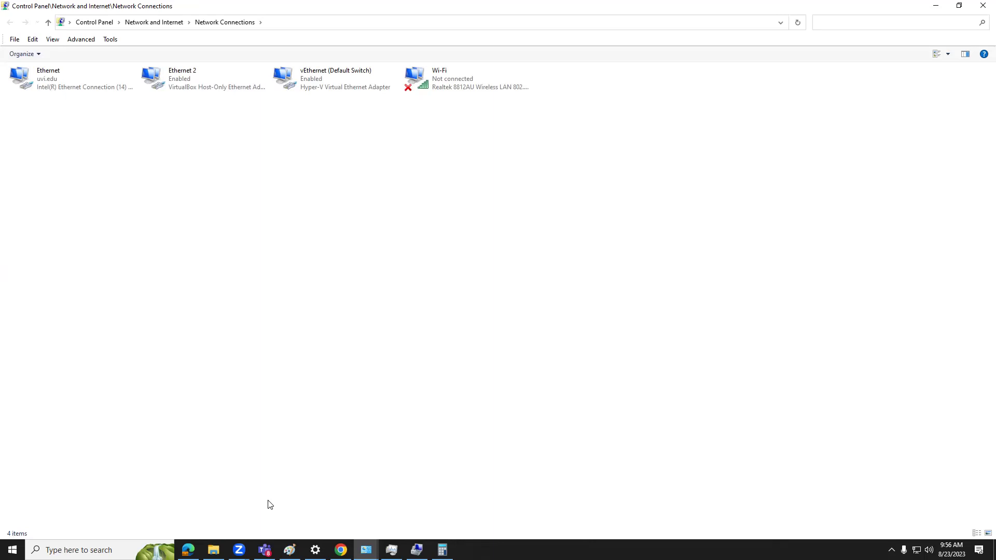
pyautogui.click(311, 75)
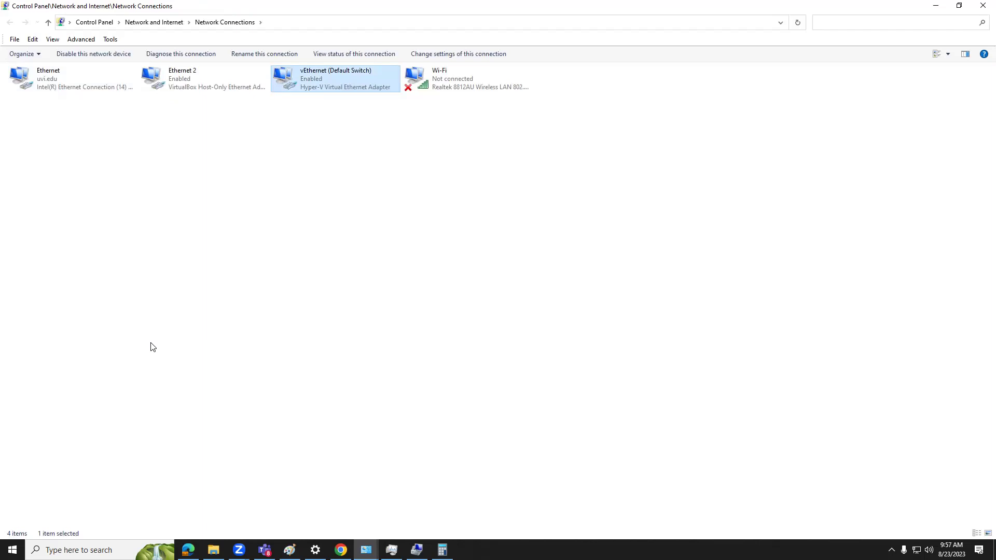
pyautogui.click(201, 76)
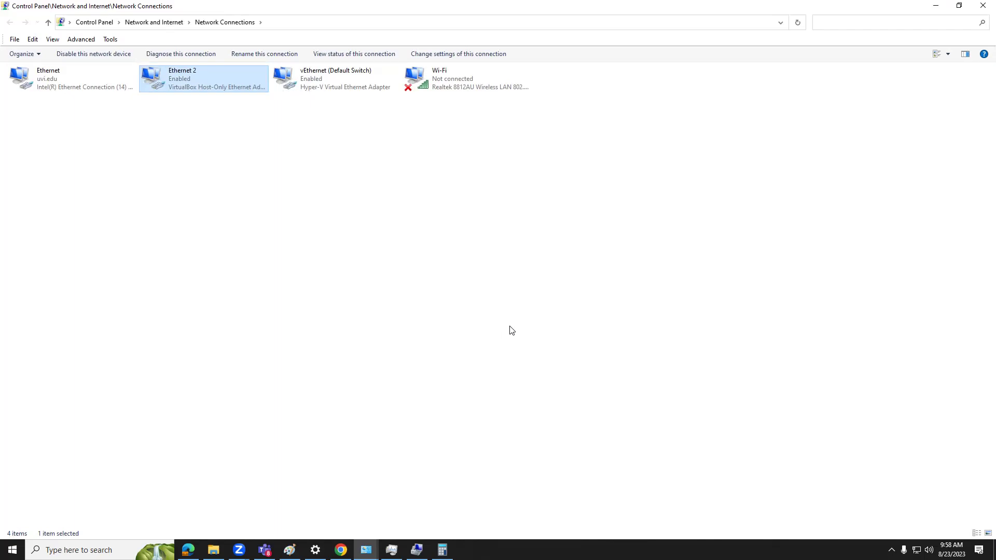
pyautogui.click(325, 79)
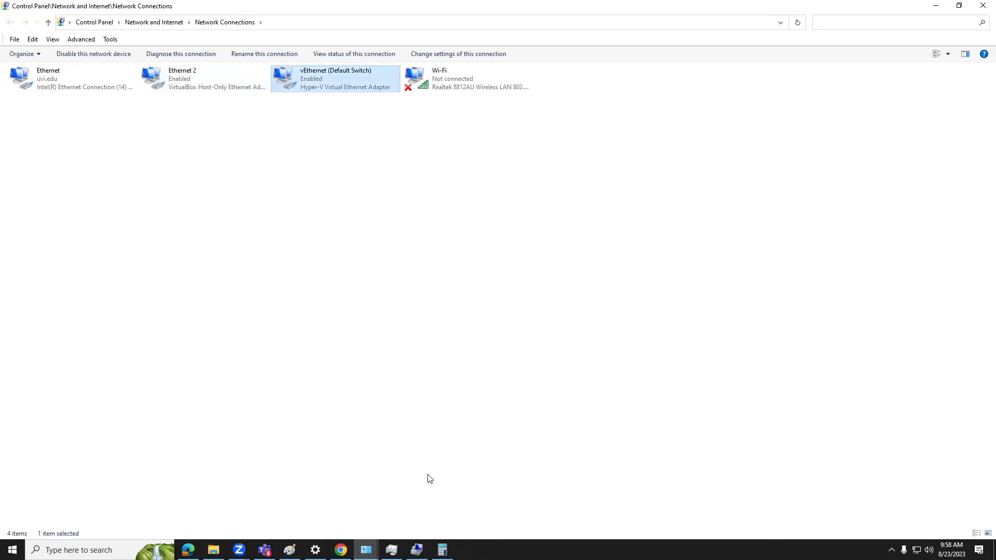